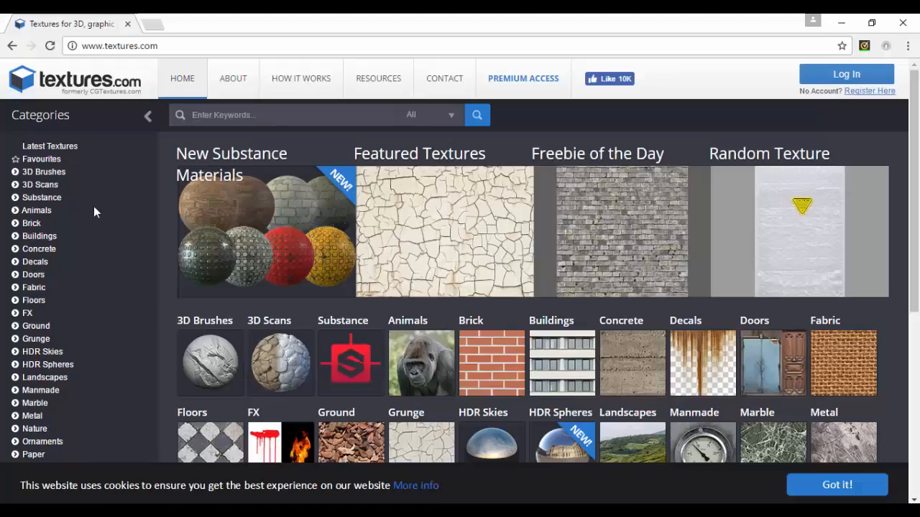
- Look over the texture categories on the textures.com home page and switch to Photoshop
scroll(164, 291, "down", 5)
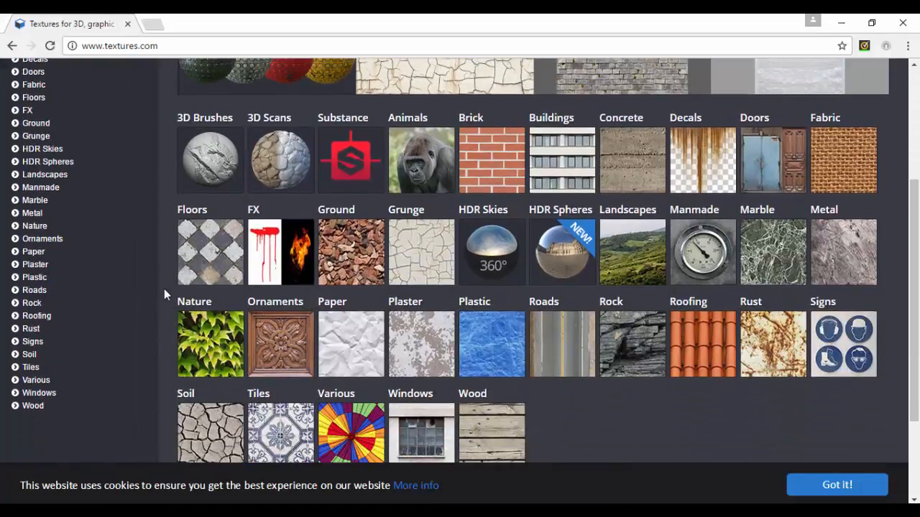
scroll(164, 293, "up", 5)
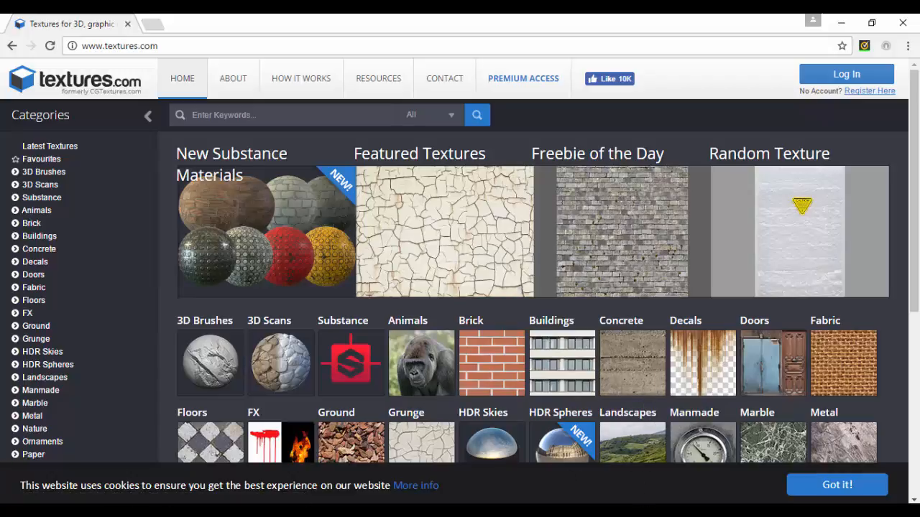
left_click(645, 511)
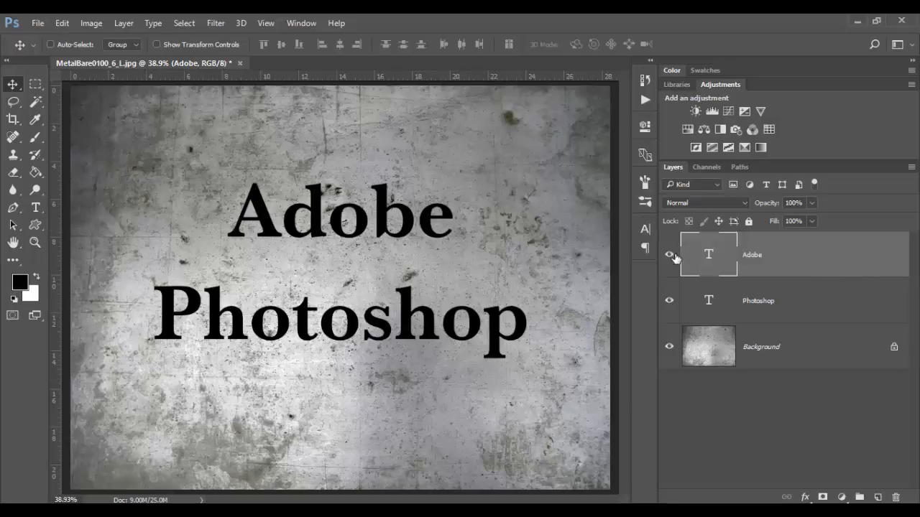
double_click(836, 261)
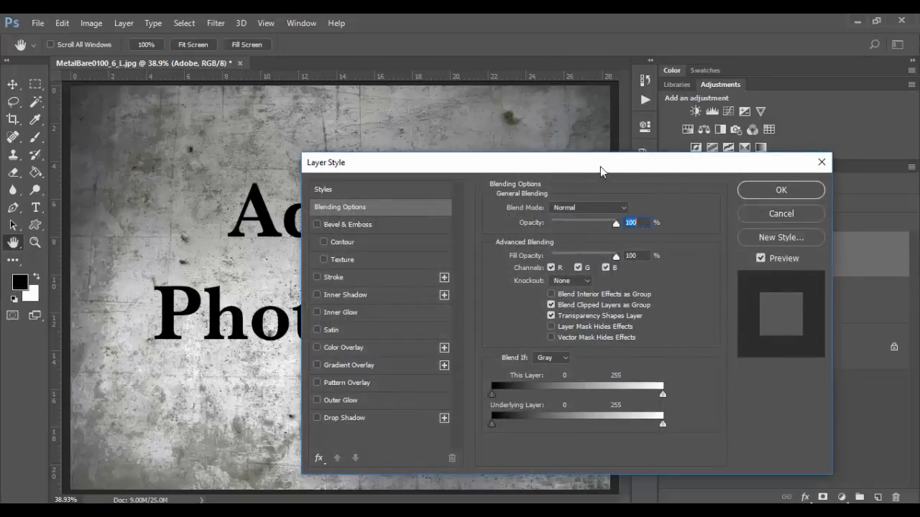
left_click_drag(602, 166, 762, 119)
left_click_drag(646, 124, 630, 113)
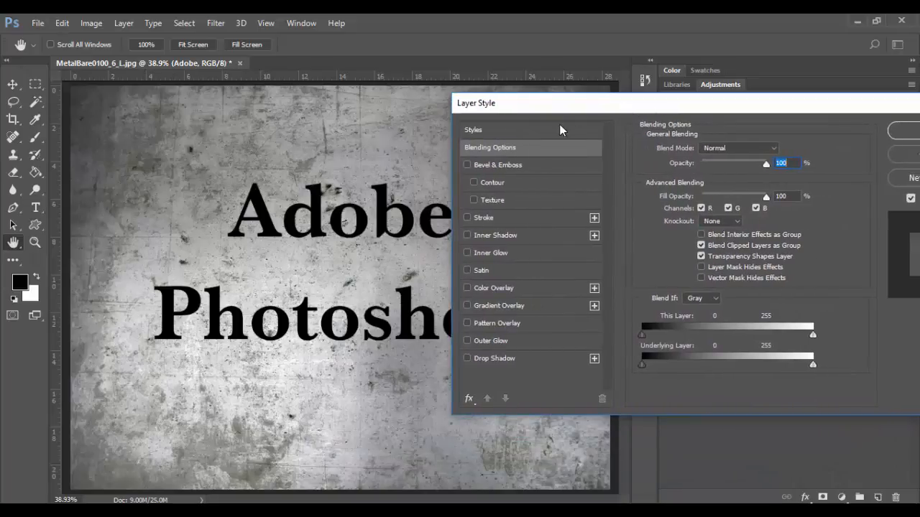
left_click(503, 164)
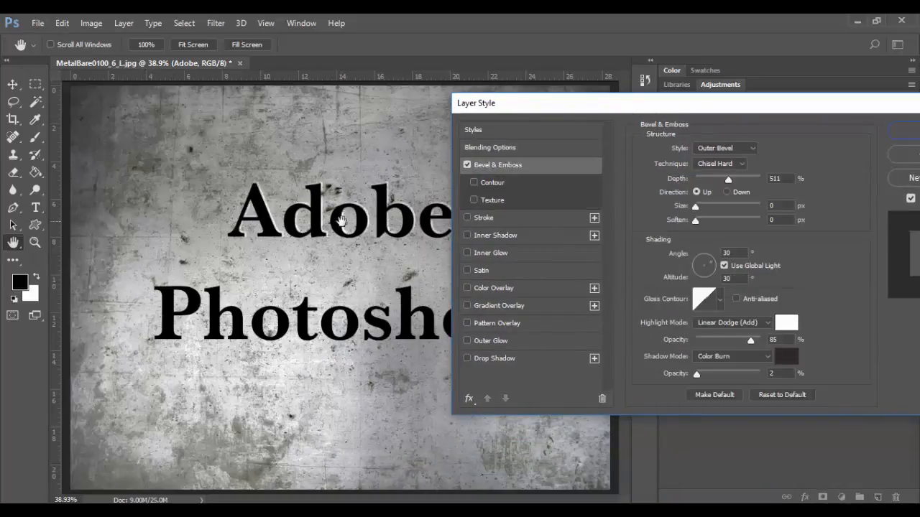
left_click_drag(680, 105, 342, 132)
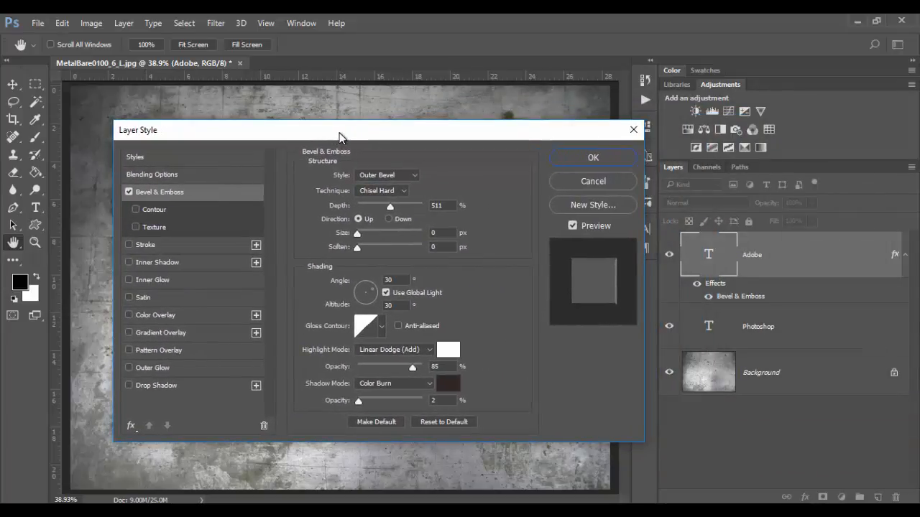
left_click(594, 182)
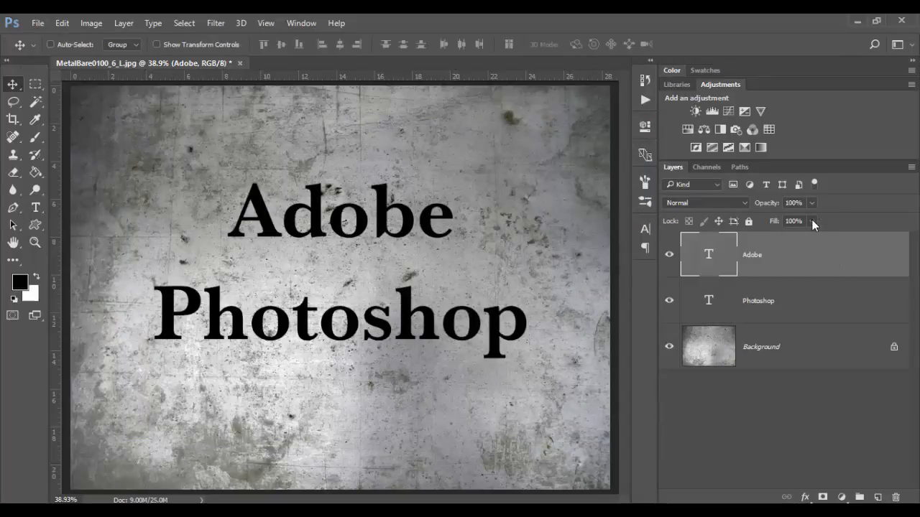
- Lower the fill of the Adobe text layer to 30%
left_click(812, 219)
left_click_drag(814, 236, 772, 239)
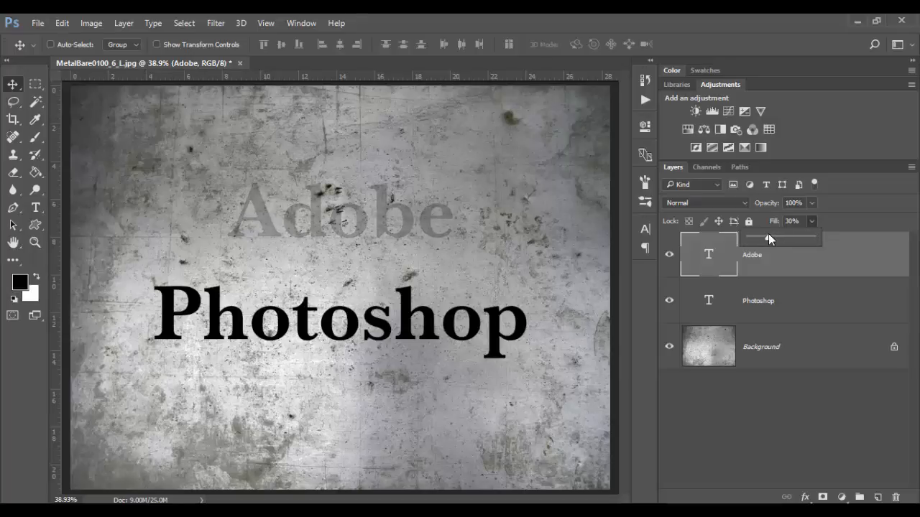
left_click(797, 264)
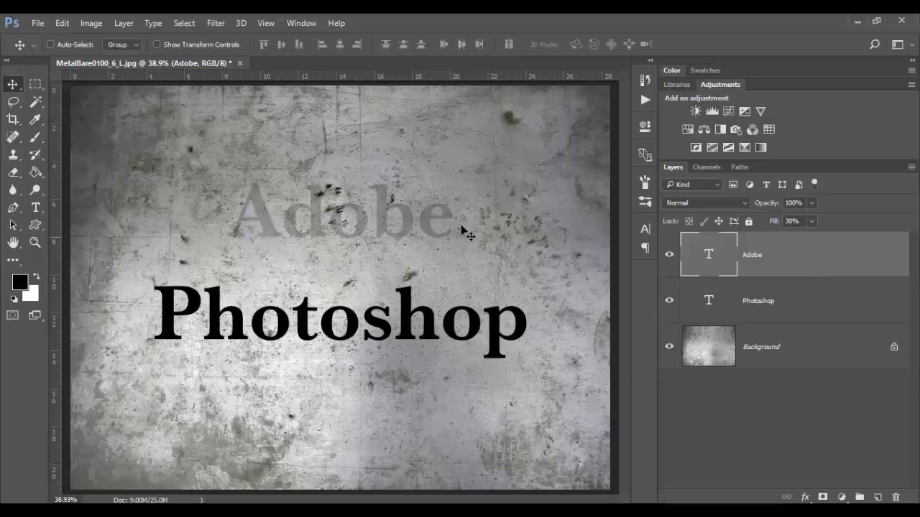
- Add a Bevel & Emboss effect to the Adobe text layer and reset its settings to the defaults
double_click(818, 265)
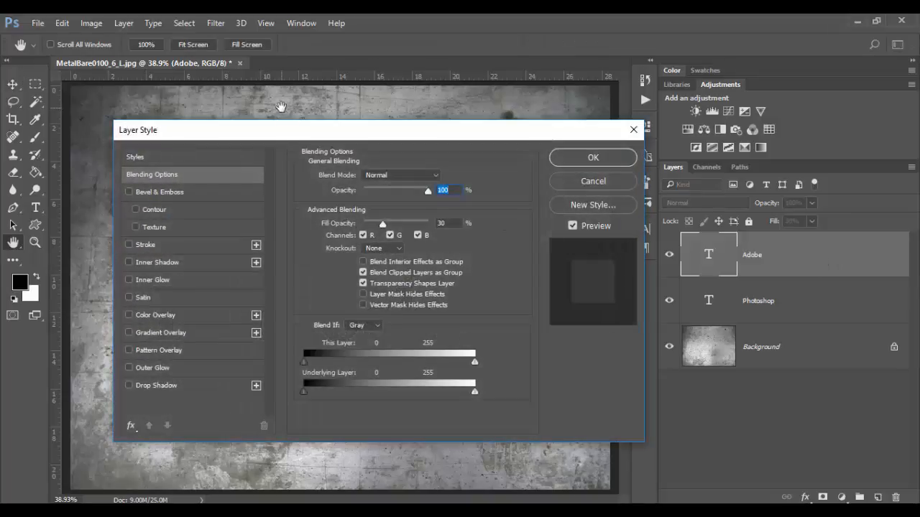
left_click_drag(277, 133, 535, 186)
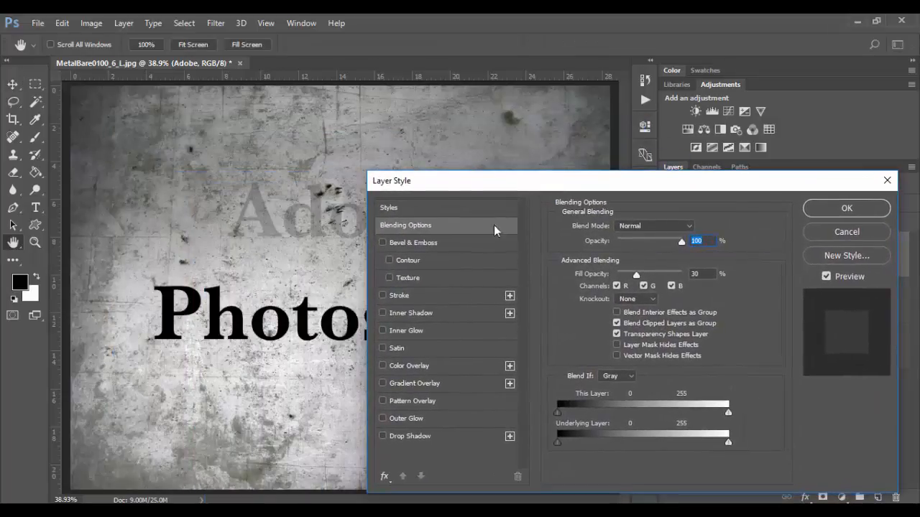
left_click(409, 242)
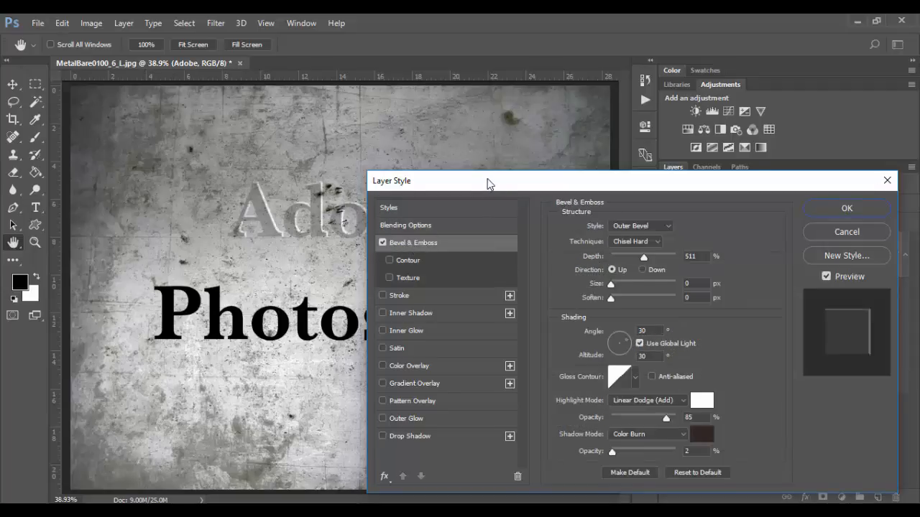
left_click_drag(490, 182, 478, 115)
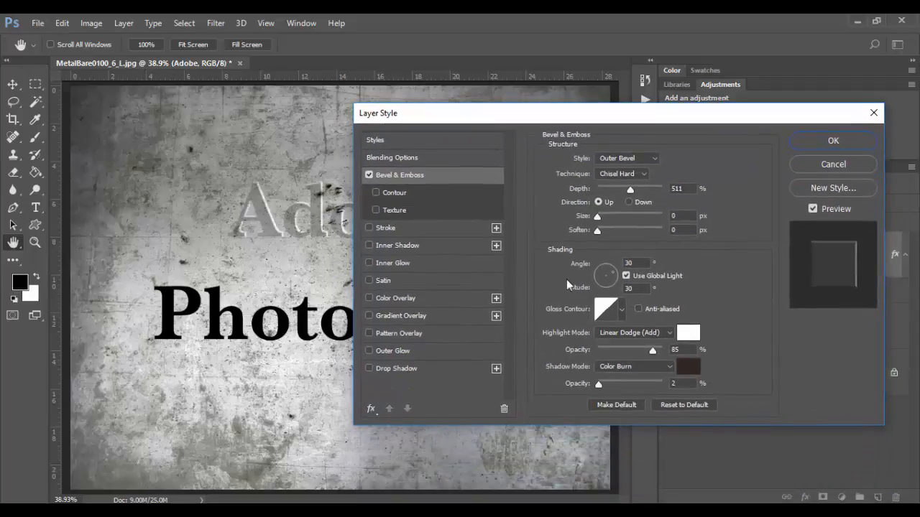
left_click(673, 405)
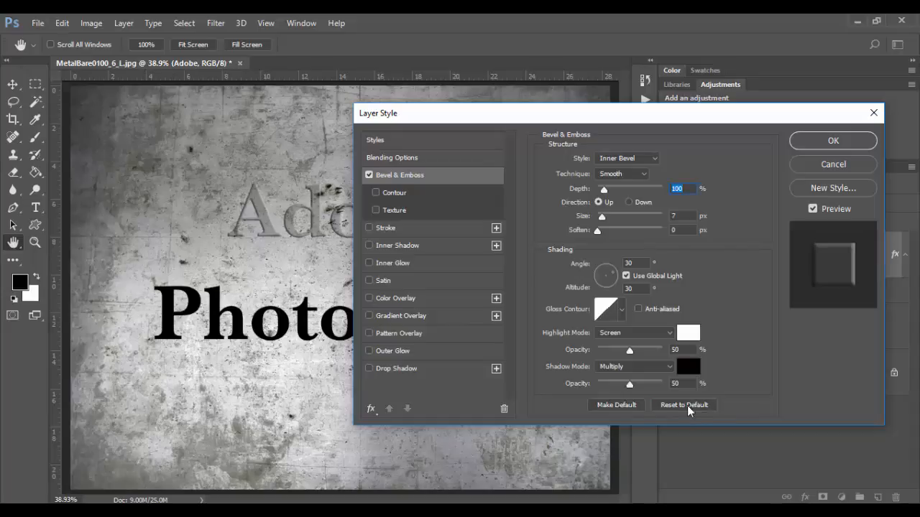
- Examine the default bevel on the Adobe lettering up close, keeping the effect settings beside the text
left_click_drag(528, 122, 635, 126)
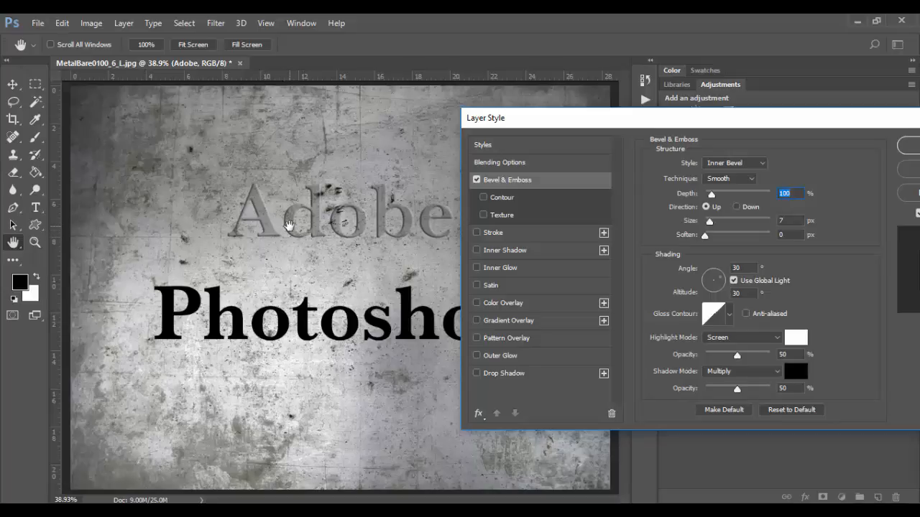
key("ctrl+plus")
key("ctrl+plus")
key("ctrl+plus")
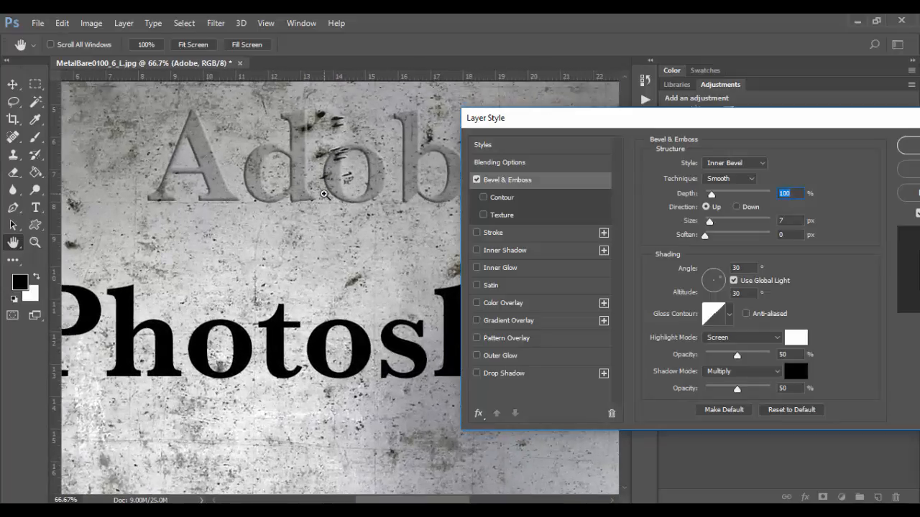
left_click_drag(326, 190, 396, 353)
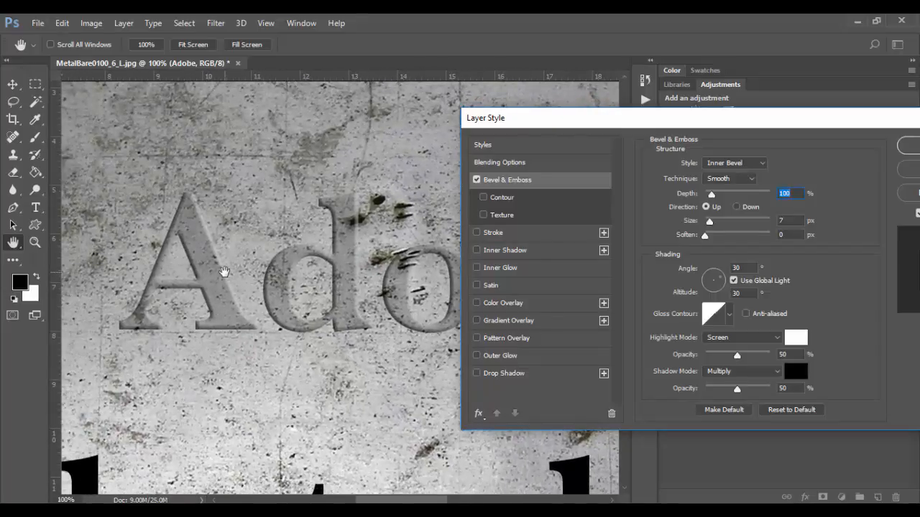
key("ctrl+minus")
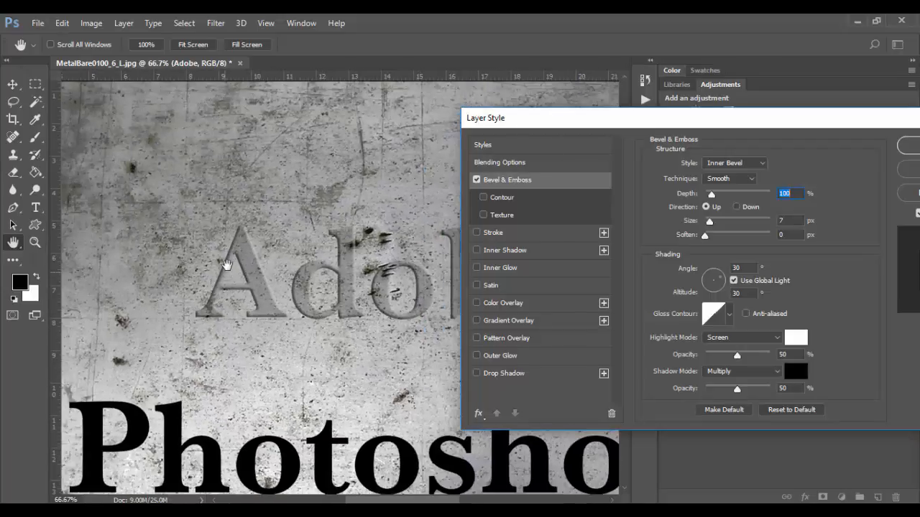
left_click_drag(333, 339, 274, 303)
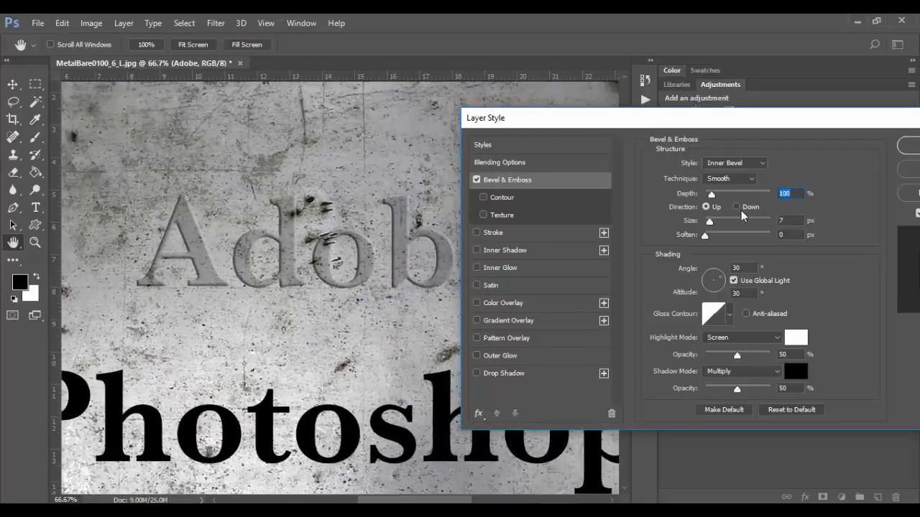
left_click_drag(703, 122, 633, 118)
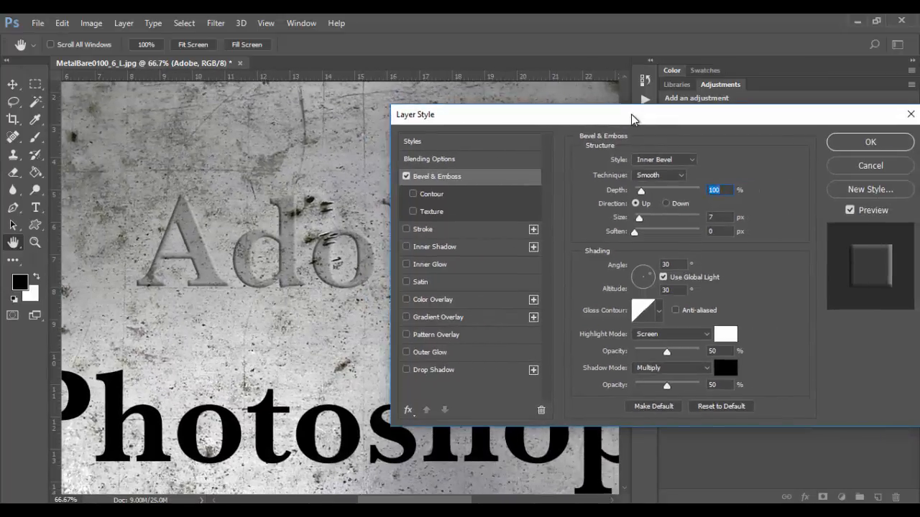
- Compare the Outer Bevel, Emboss, Pillow Emboss and Stroke Emboss styles on the Adobe text and settle on Emboss
left_click(672, 160)
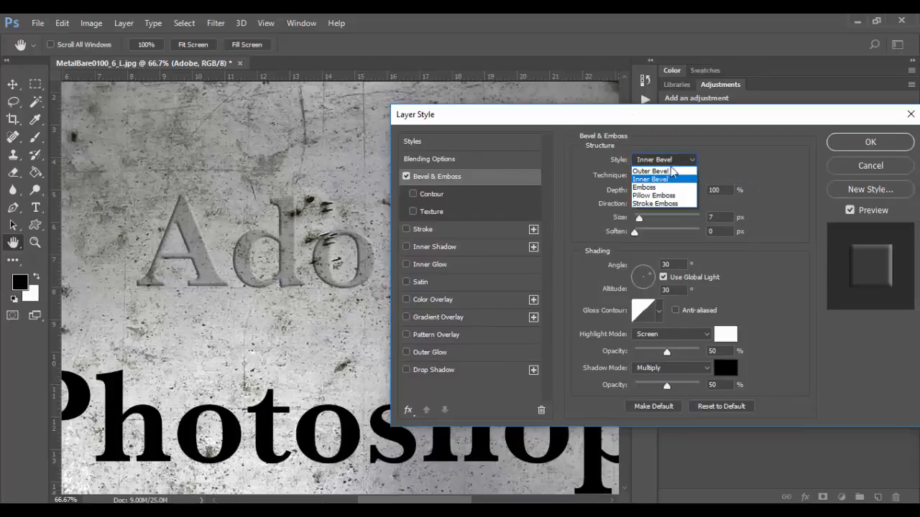
left_click(669, 171)
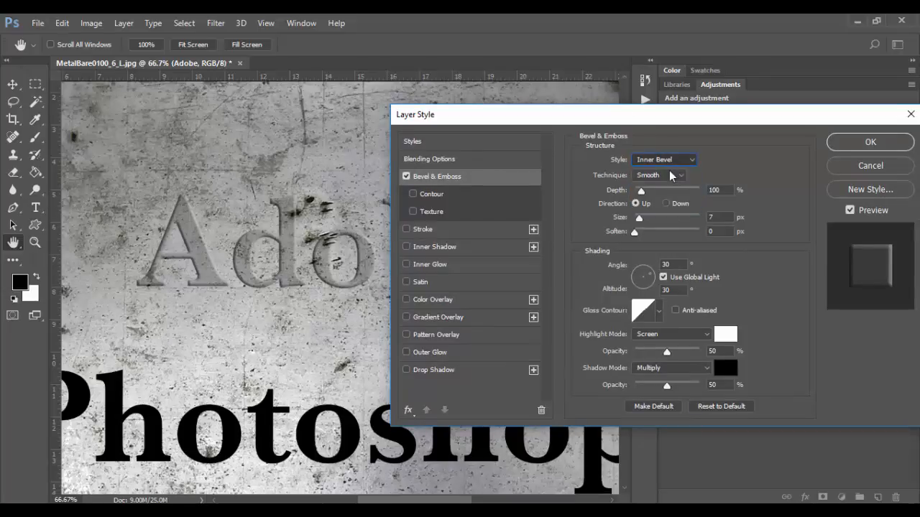
left_click(670, 161)
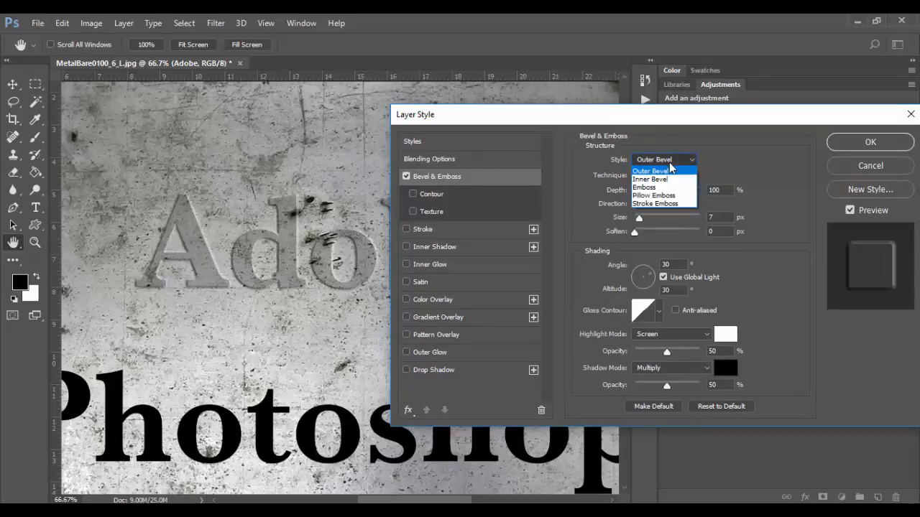
left_click(668, 192)
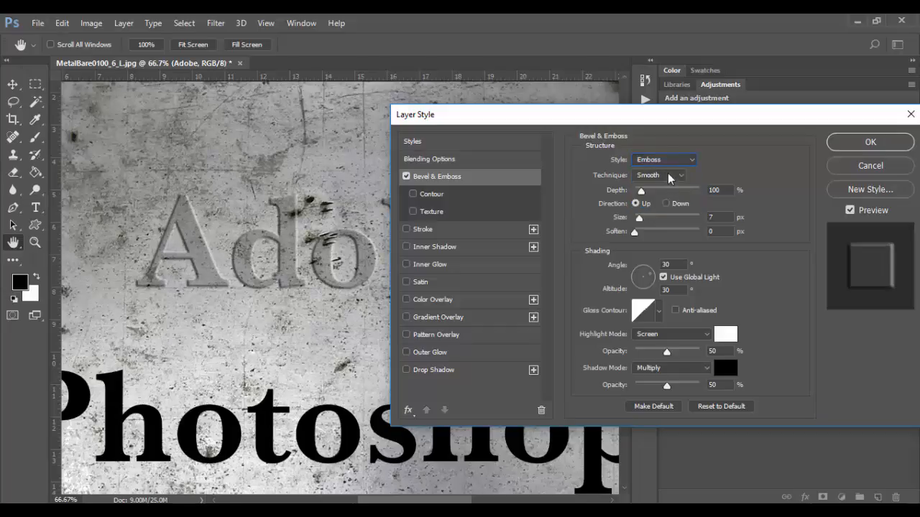
left_click(667, 161)
left_click(665, 197)
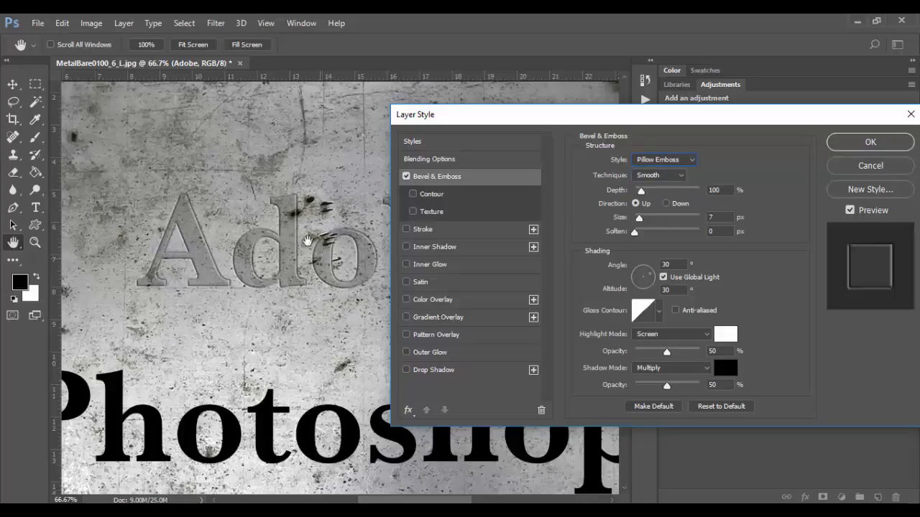
left_click(678, 163)
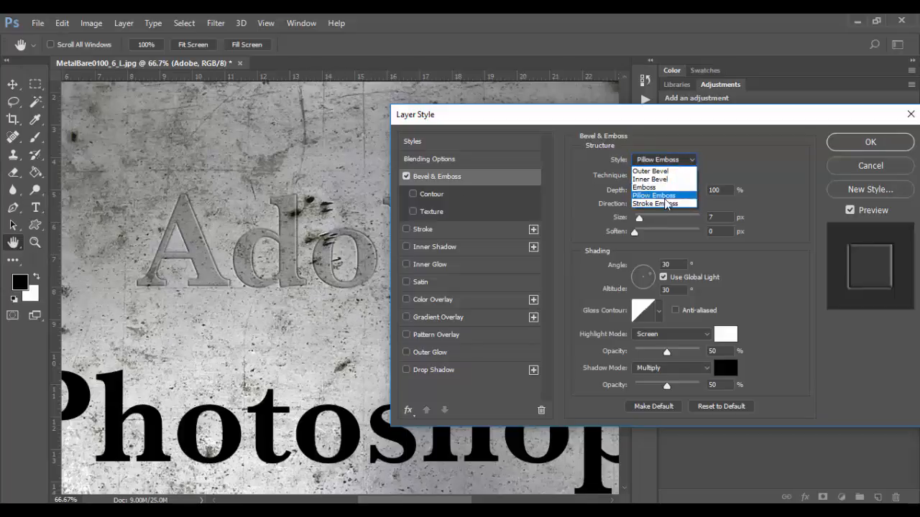
left_click(664, 203)
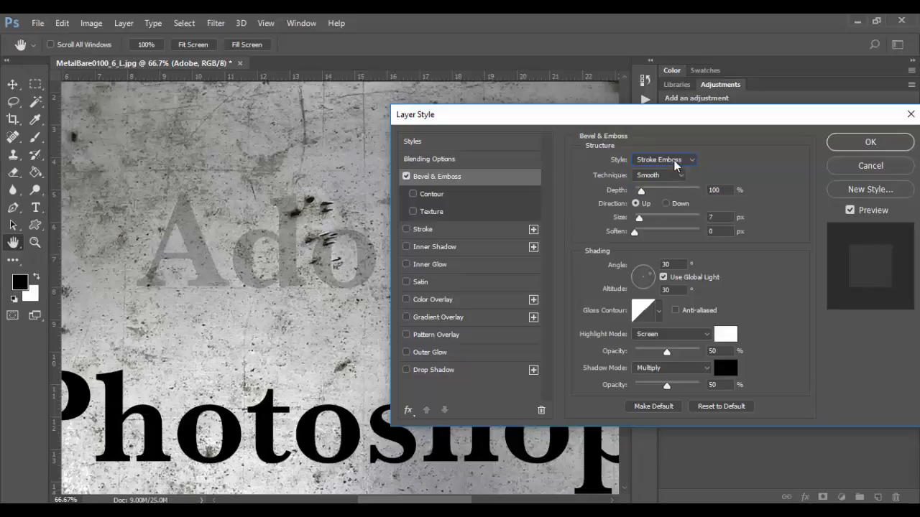
left_click(681, 162)
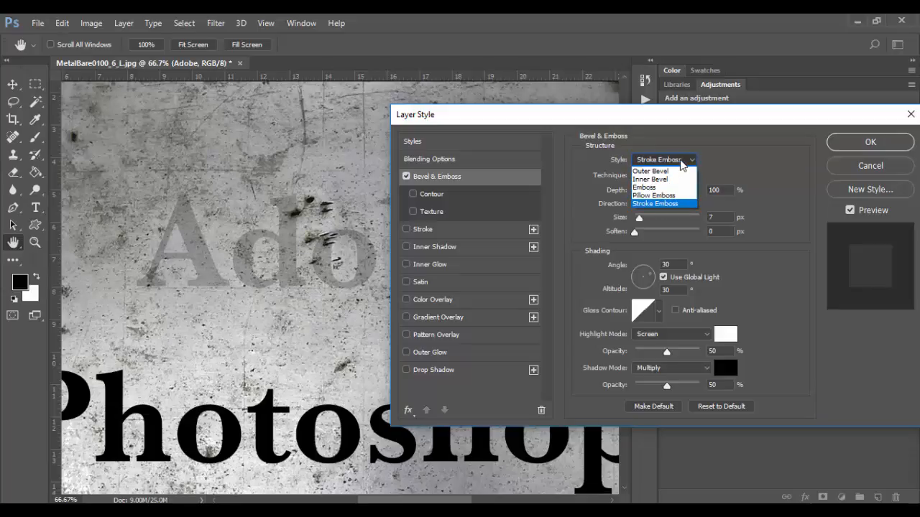
left_click(664, 187)
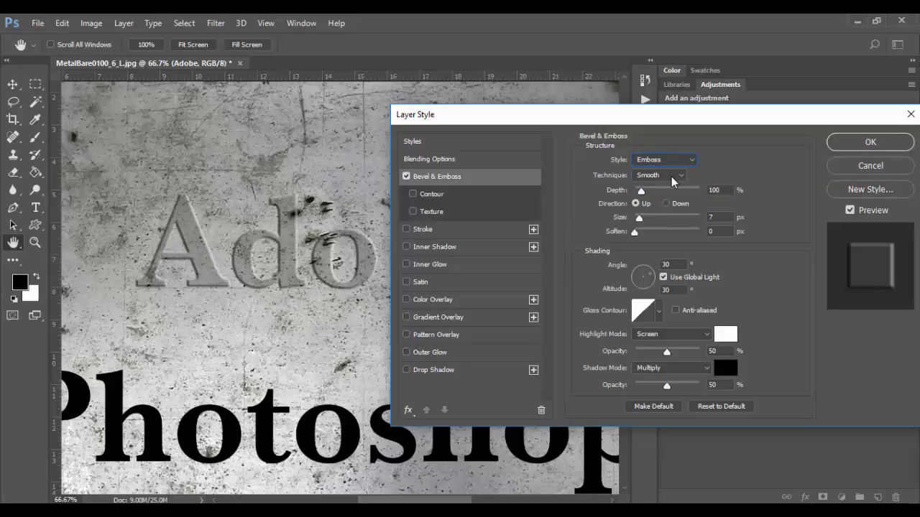
- Try the Chisel Soft and Chisel Hard techniques on the Adobe text's emboss and return to Smooth
left_click(672, 176)
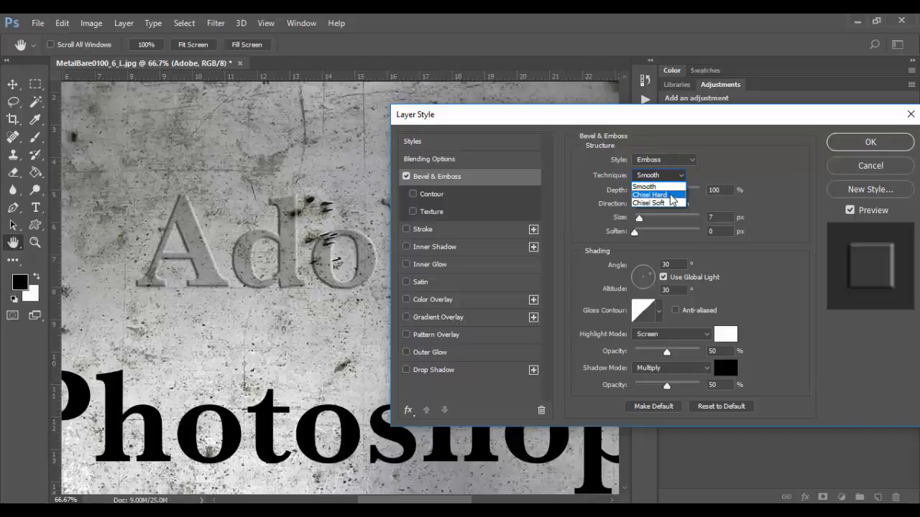
left_click(648, 203)
left_click(673, 177)
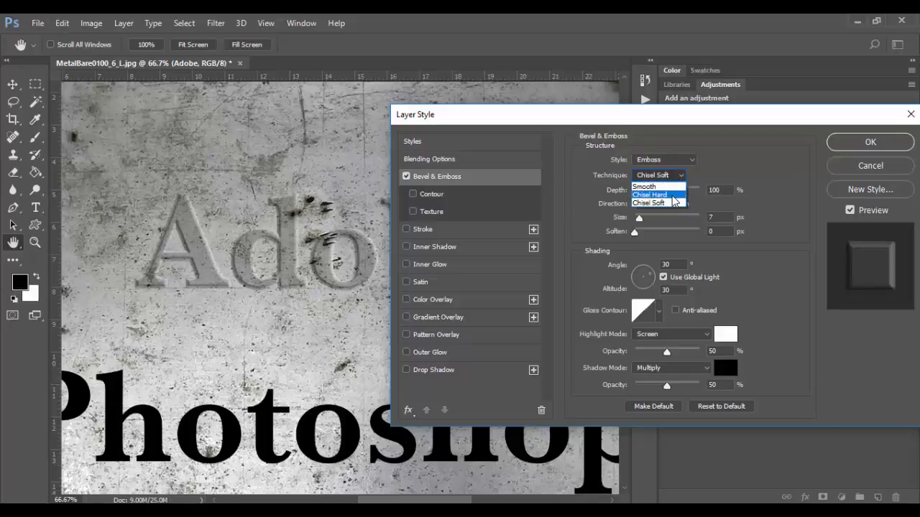
left_click(673, 195)
left_click(671, 176)
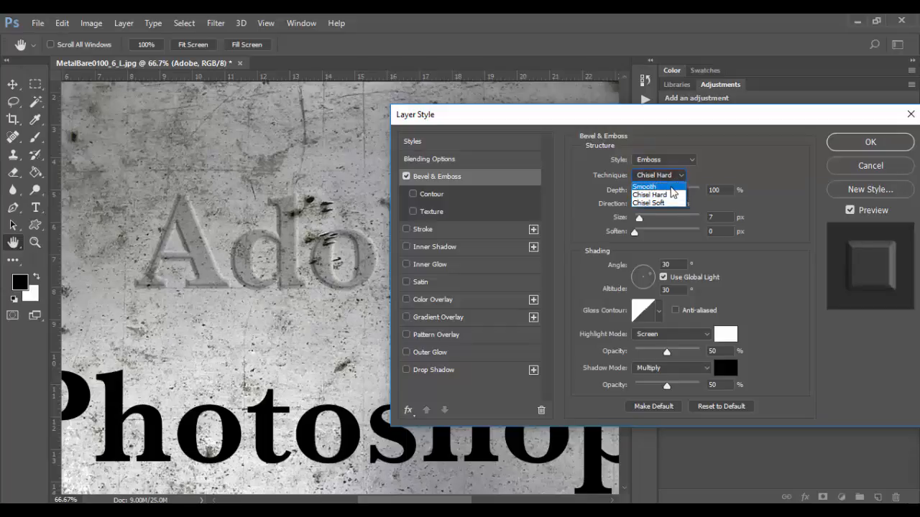
left_click(675, 186)
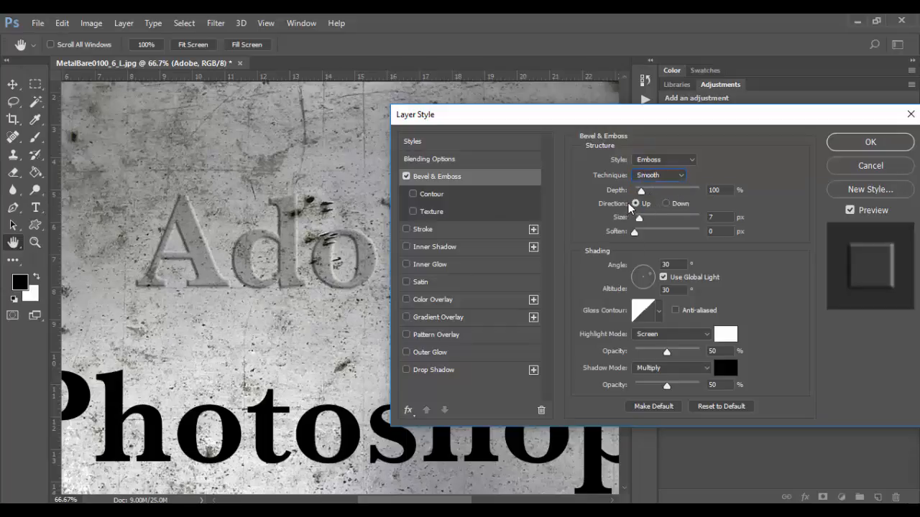
- Set the direction of the Adobe text's emboss to Down
left_click(667, 204)
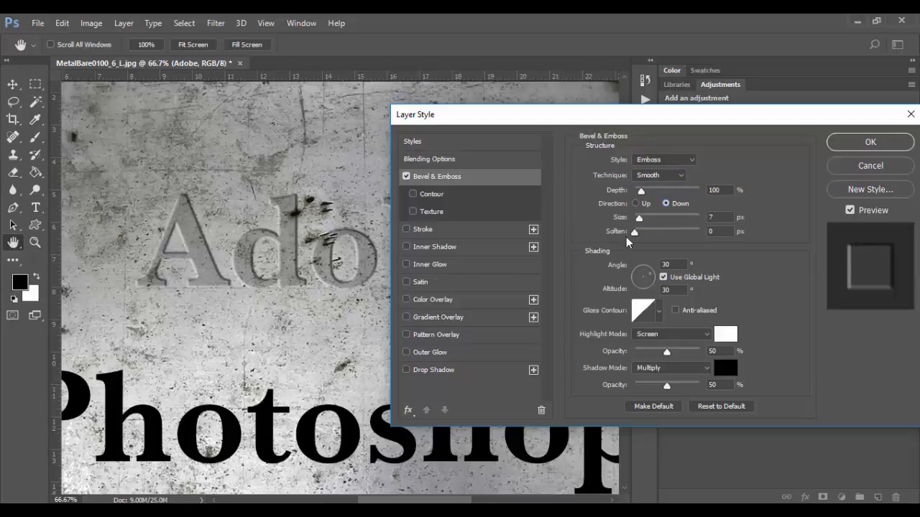
- Set the Adobe text's emboss direction to Up, its size to 8 px and its soften to 1 px
left_click(636, 204)
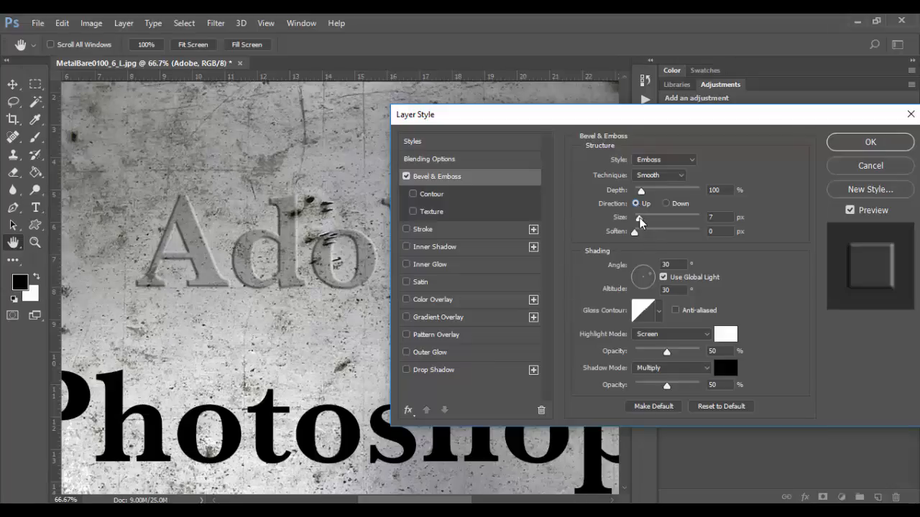
left_click_drag(639, 218, 641, 219)
mouse_move(634, 233)
left_mouse_down()
mouse_move(648, 232)
mouse_move(638, 232)
left_mouse_up()
- Try light angles of 82, 101 and 90 degrees at low altitudes for the Adobe text's emboss shading
left_click(646, 269)
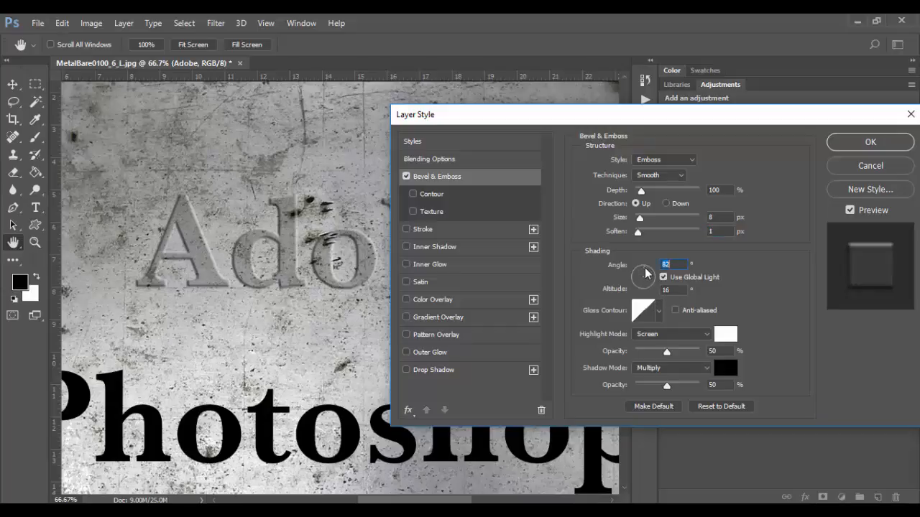
left_click_drag(645, 271, 641, 269)
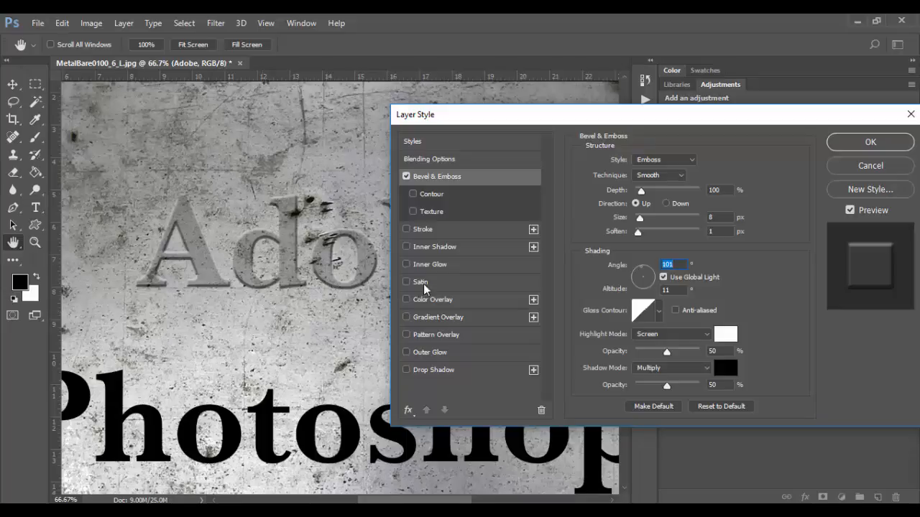
left_click_drag(646, 273, 643, 268)
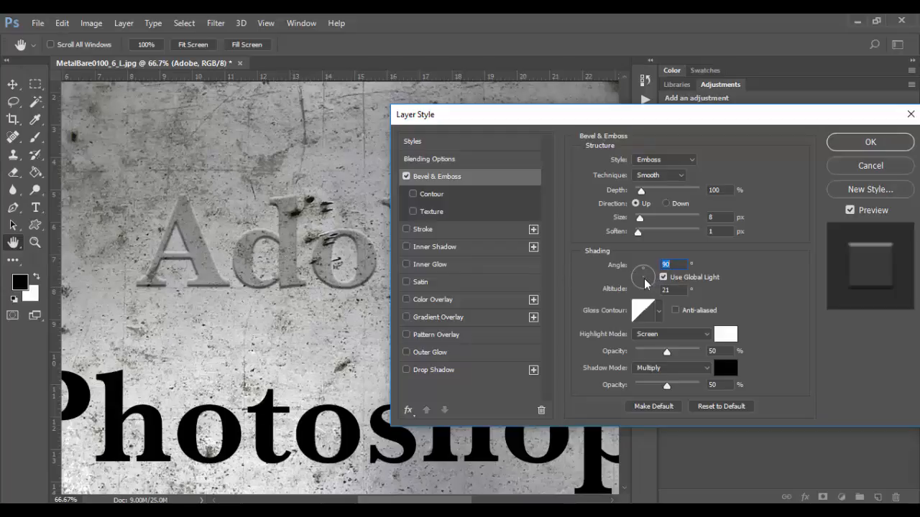
- Test emboss light altitudes of 0, 30 and 45 degrees, settling on an angle of 94° and an altitude of 21°
double_click(677, 288)
type("0")
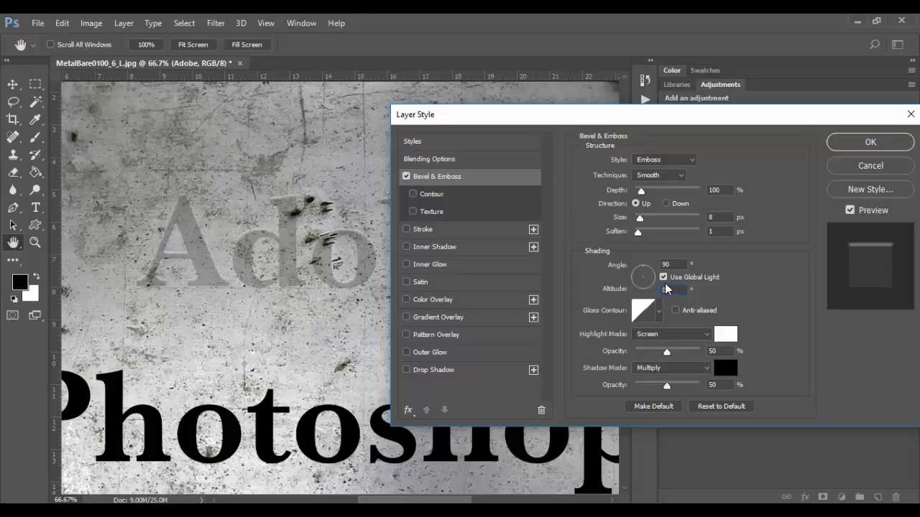
left_click_drag(674, 290, 641, 292)
type("30")
double_click(686, 264)
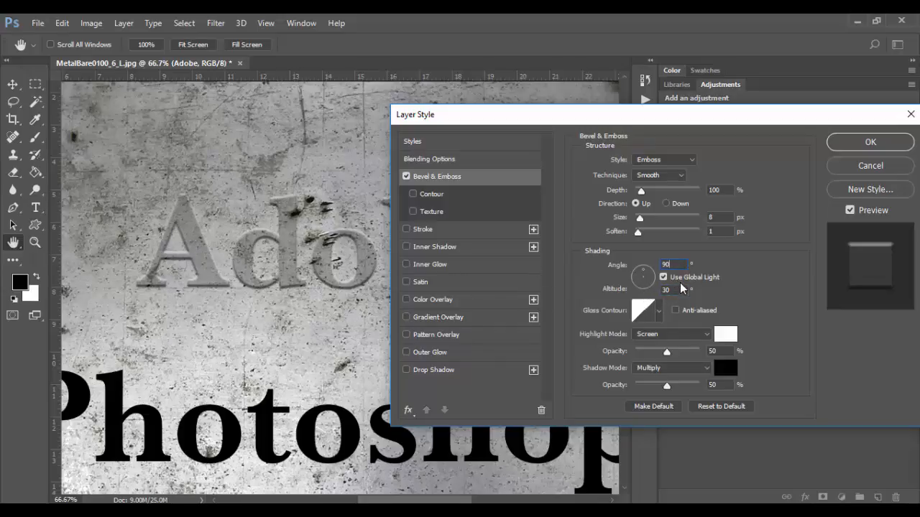
key("Tab")
type("45")
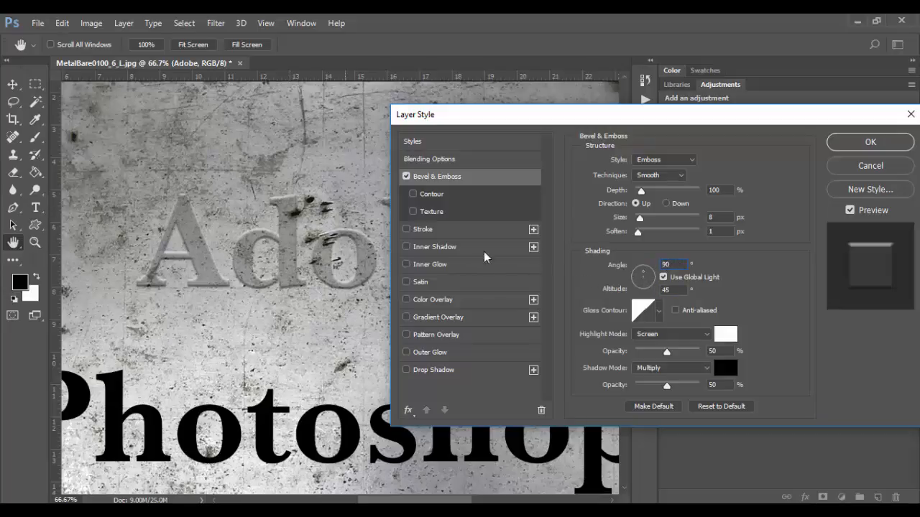
left_click_drag(645, 276, 635, 302)
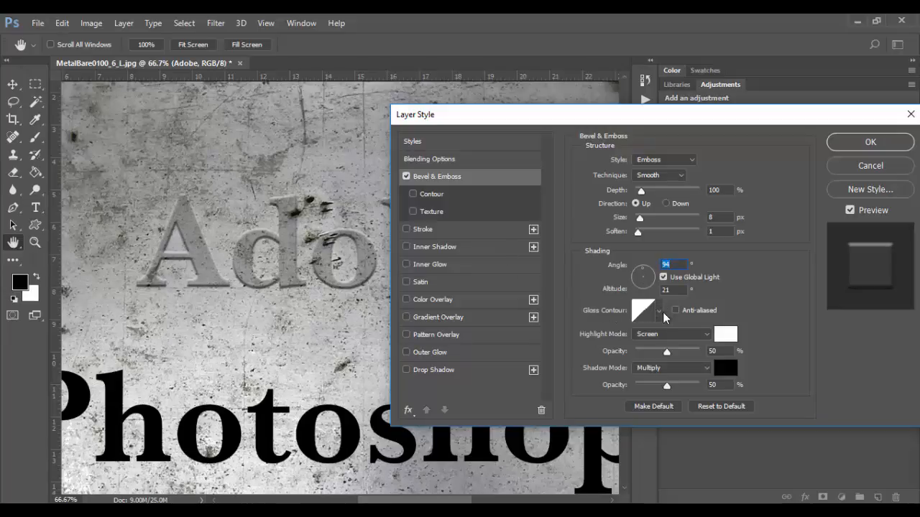
- Set the highlight mode of the Adobe text's emboss to Linear Dodge (Add)
left_click(659, 310)
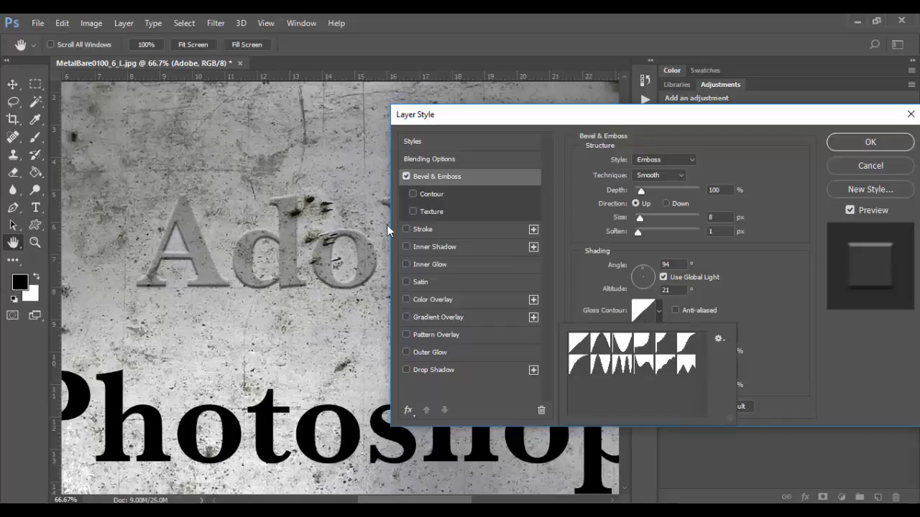
left_click(750, 286)
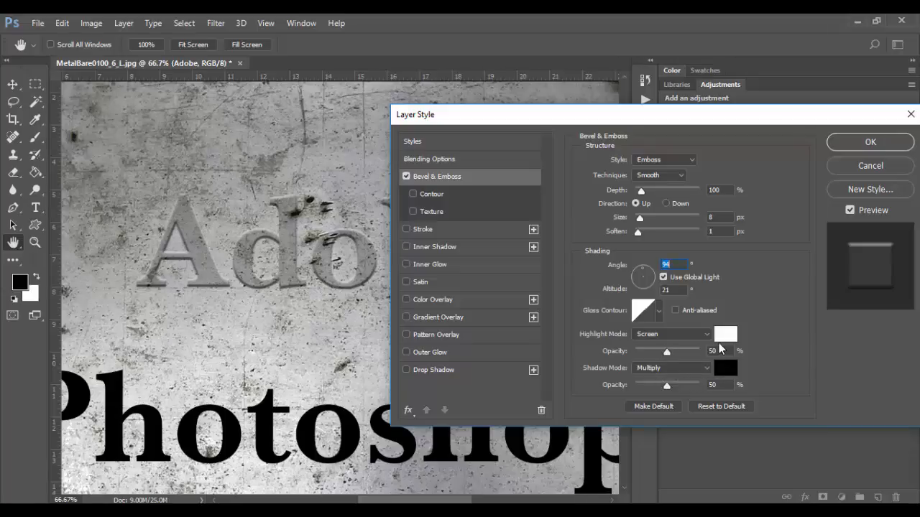
left_click(696, 335)
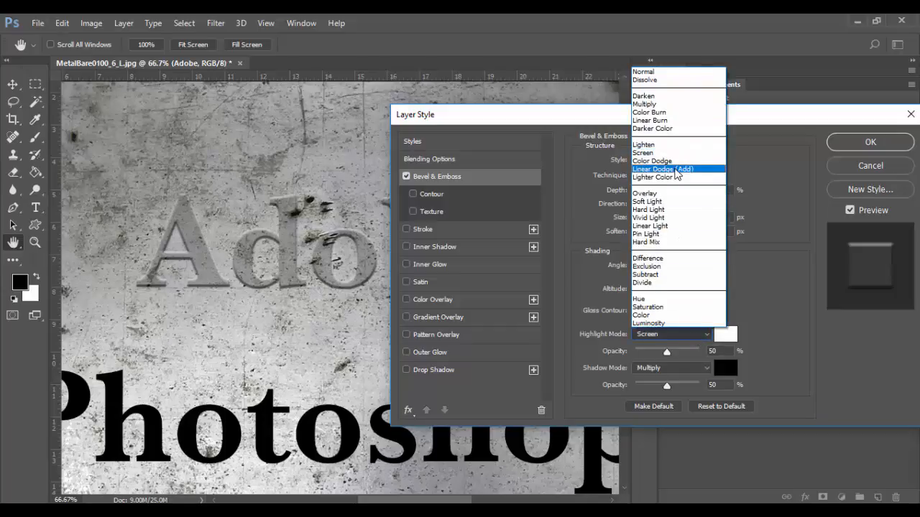
left_click(671, 170)
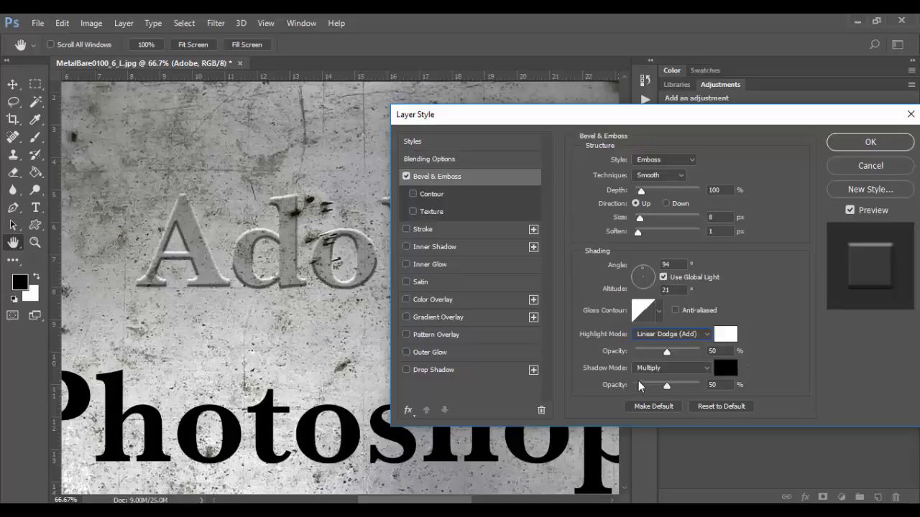
- Sample a dark spot of the metal texture as the emboss shadow colour and set the shadow opacity to 80%
left_click(725, 367)
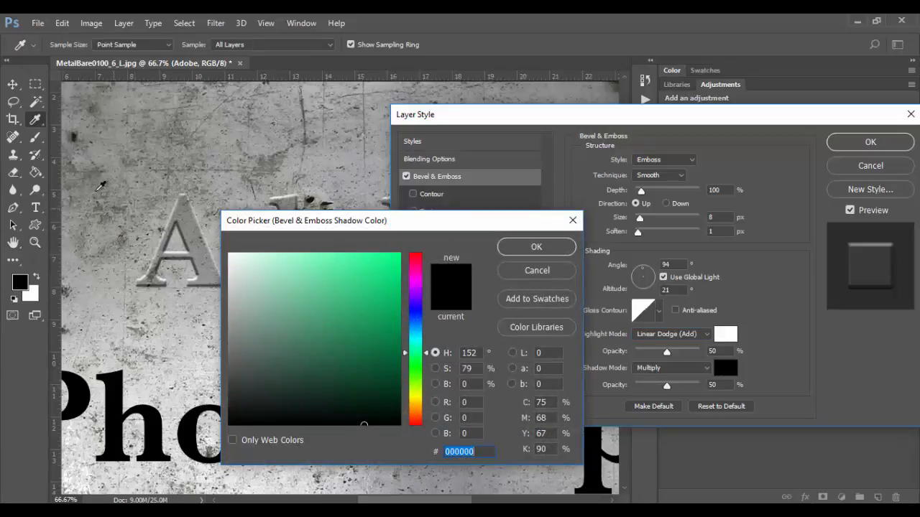
left_click(77, 138)
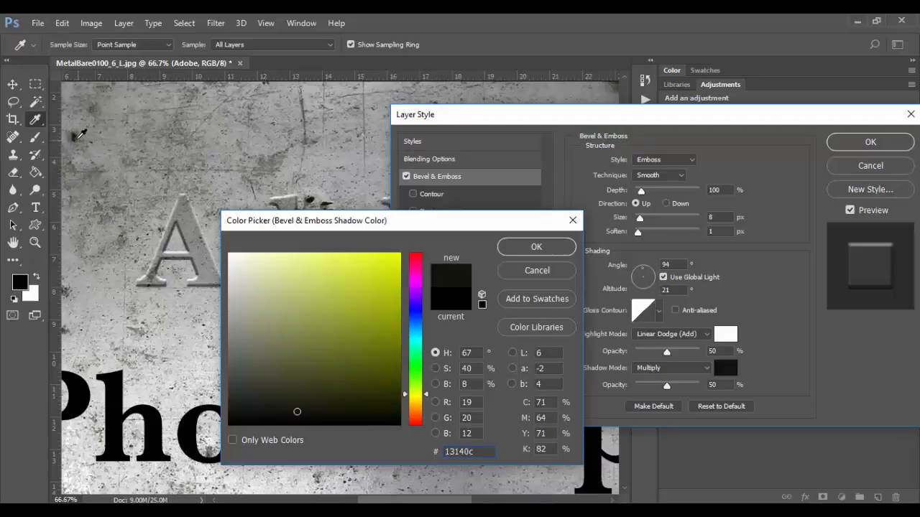
left_click(536, 247)
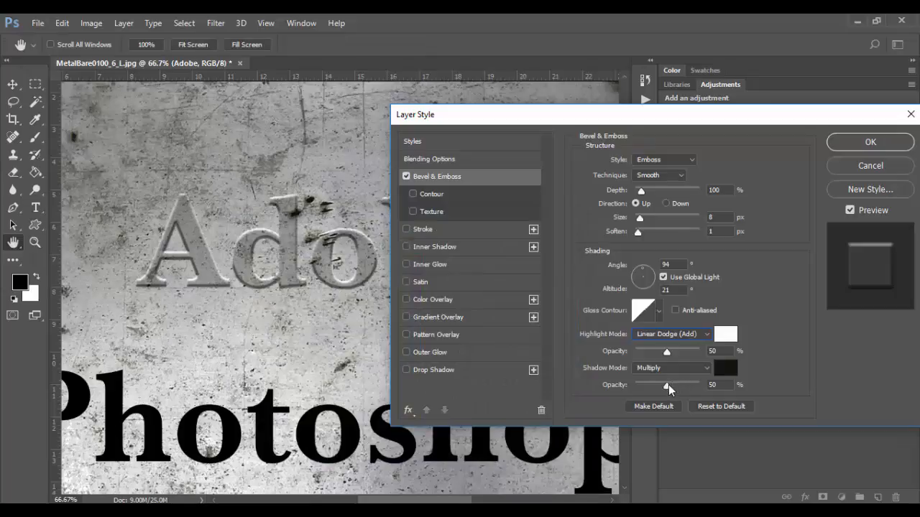
left_click_drag(668, 386, 686, 385)
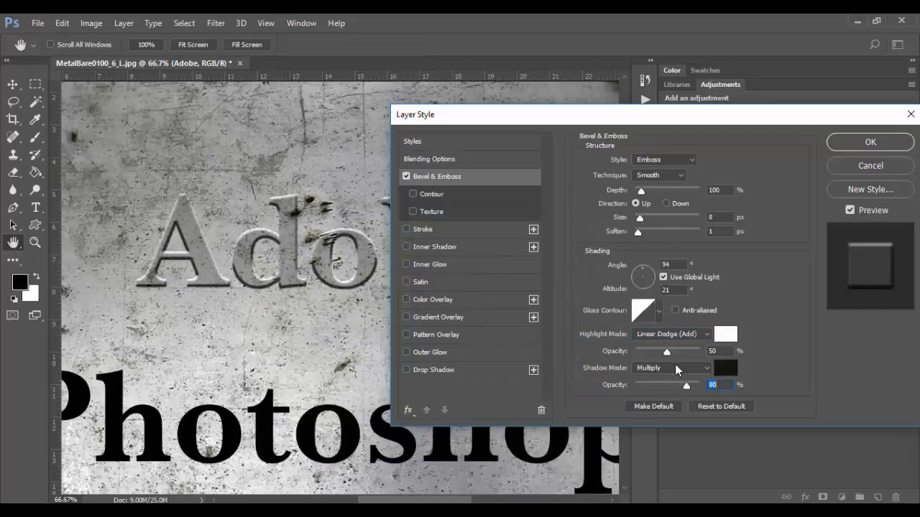
- Compare Linear Burn and Color Burn as the emboss shadow mode, keep Linear Burn and set the shadow opacity to 60%
left_click(669, 366)
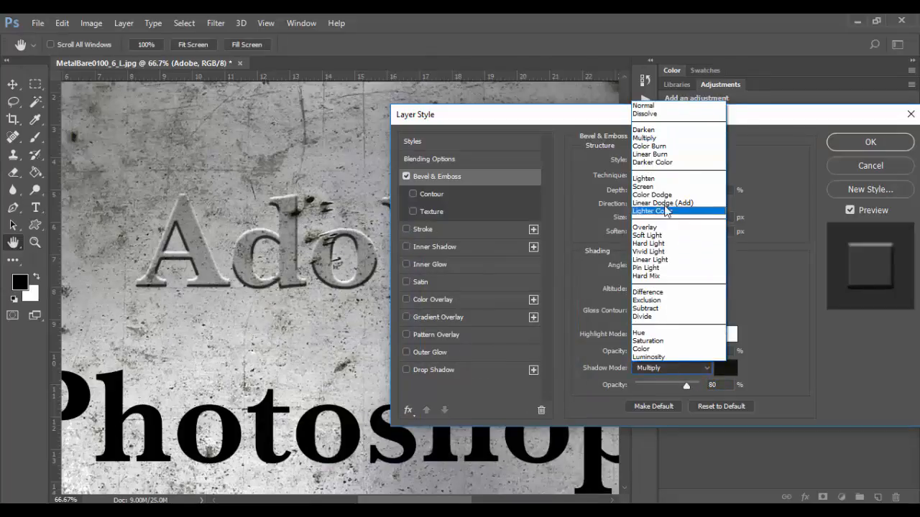
left_click(668, 154)
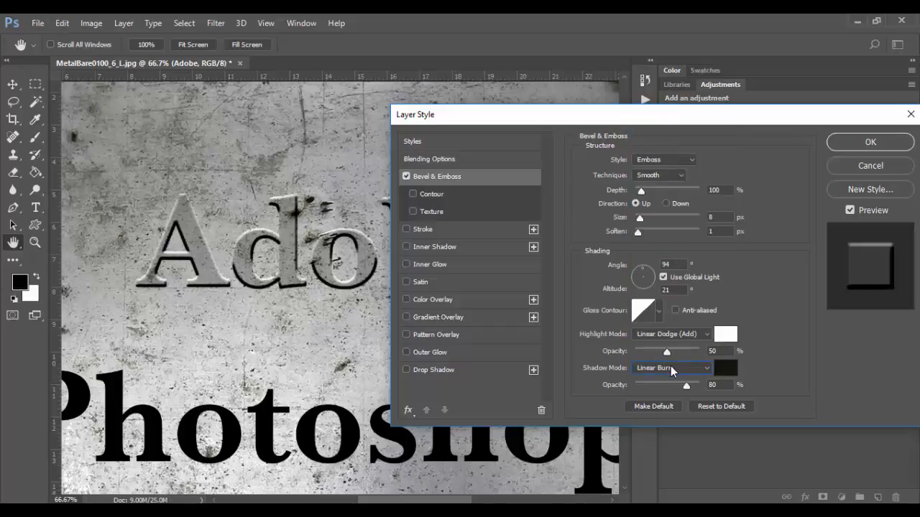
left_click(671, 366)
left_click(663, 147)
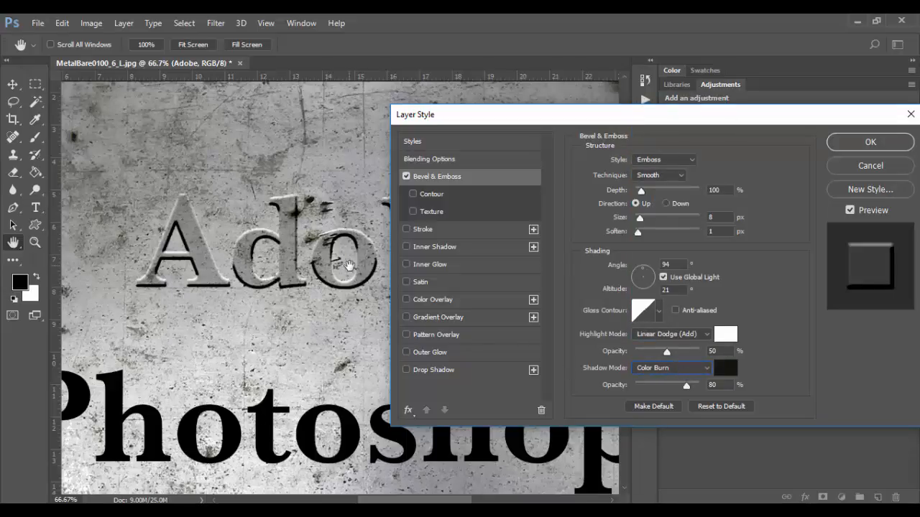
left_click(667, 370)
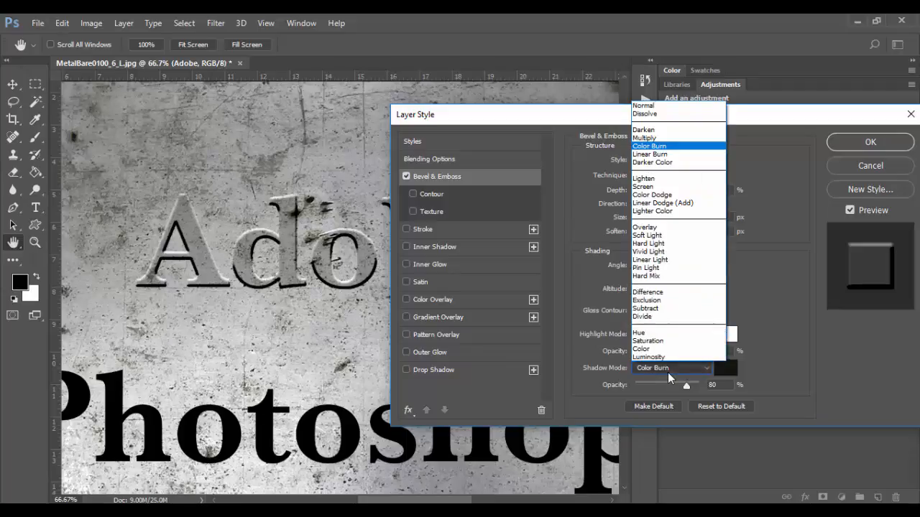
left_click(684, 155)
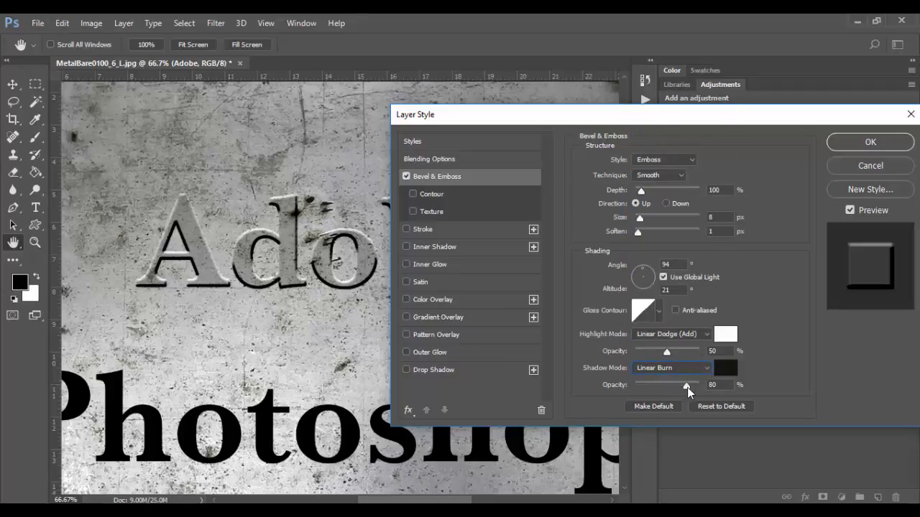
left_click_drag(694, 386, 669, 387)
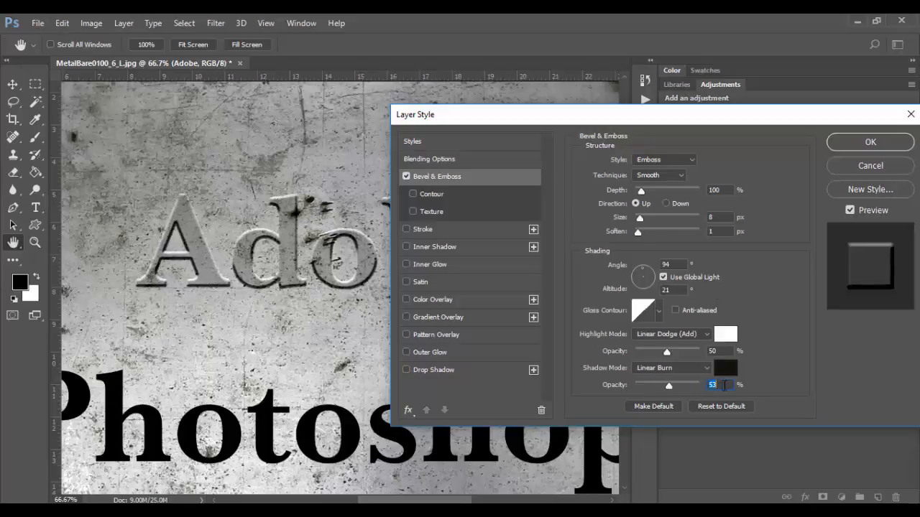
type("60")
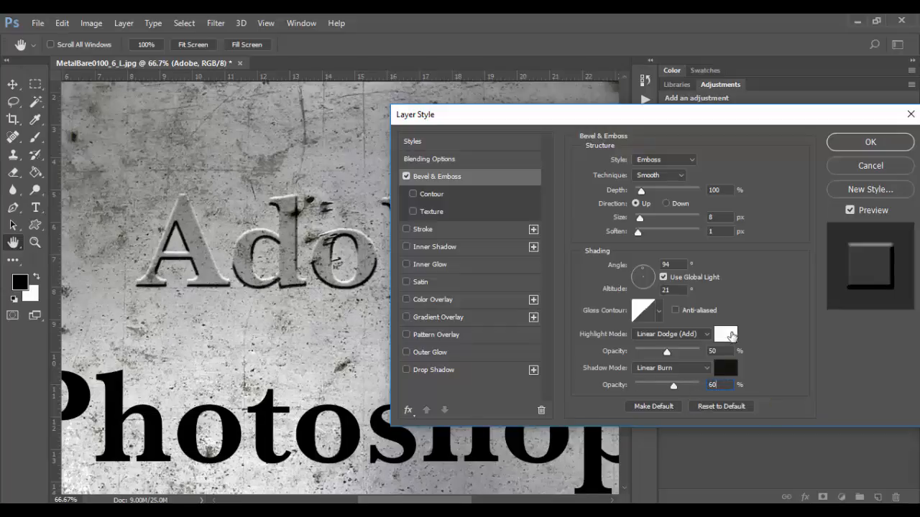
- Try the preset gloss contours on the Adobe text's emboss with more of the lettering in view, and return to Linear
left_click_drag(650, 125, 707, 121)
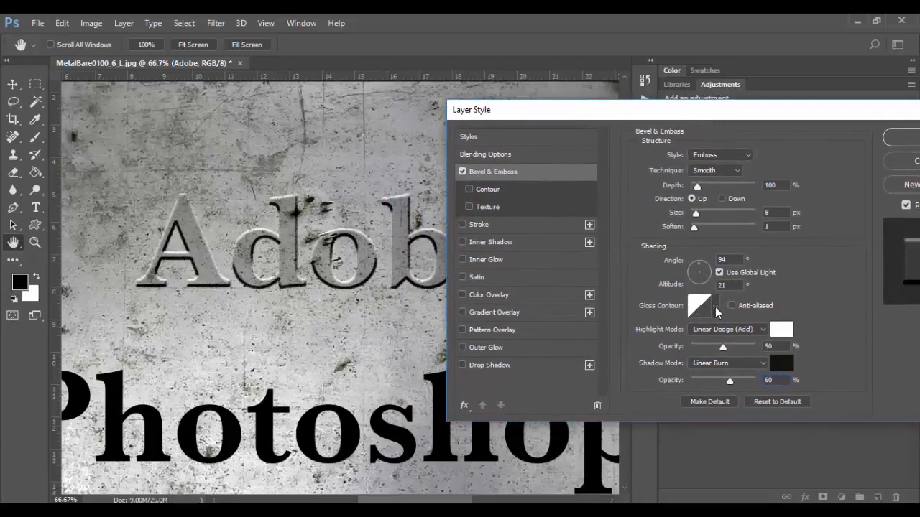
left_click(715, 308)
left_click(654, 340)
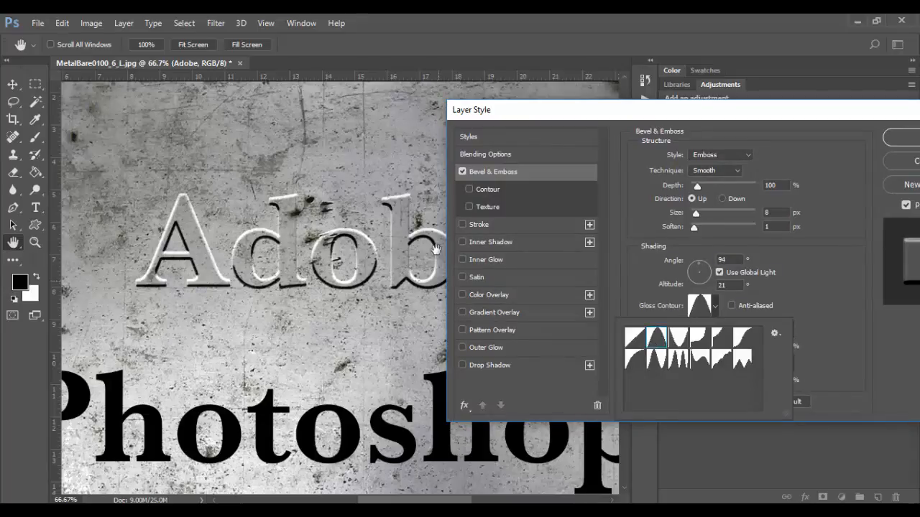
left_click(679, 342)
left_click(698, 343)
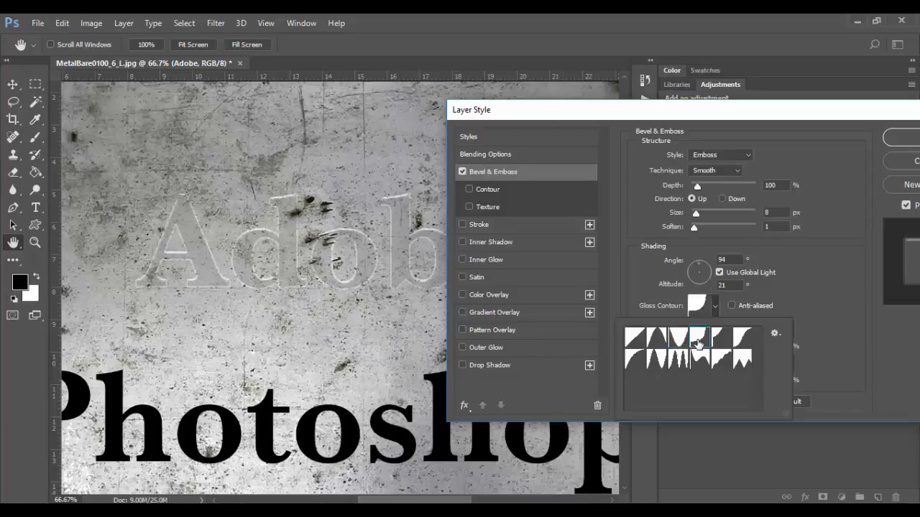
left_click(723, 343)
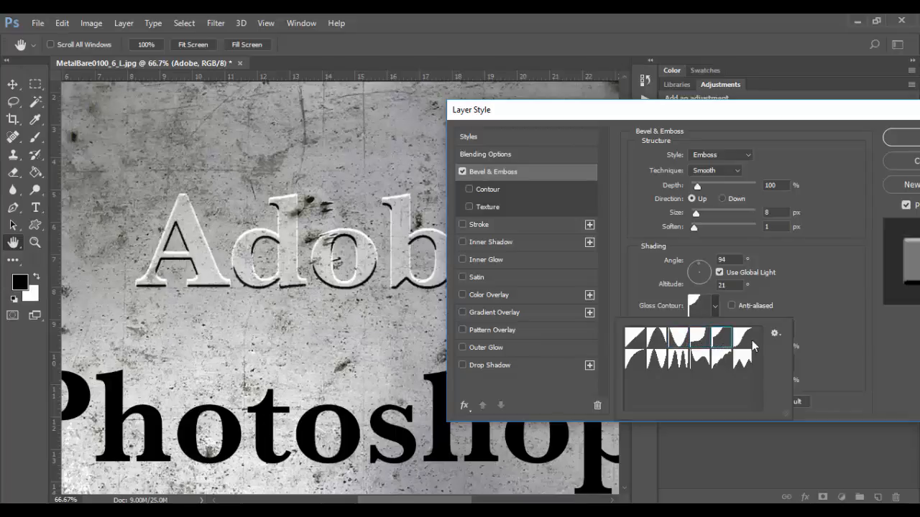
left_click(745, 341)
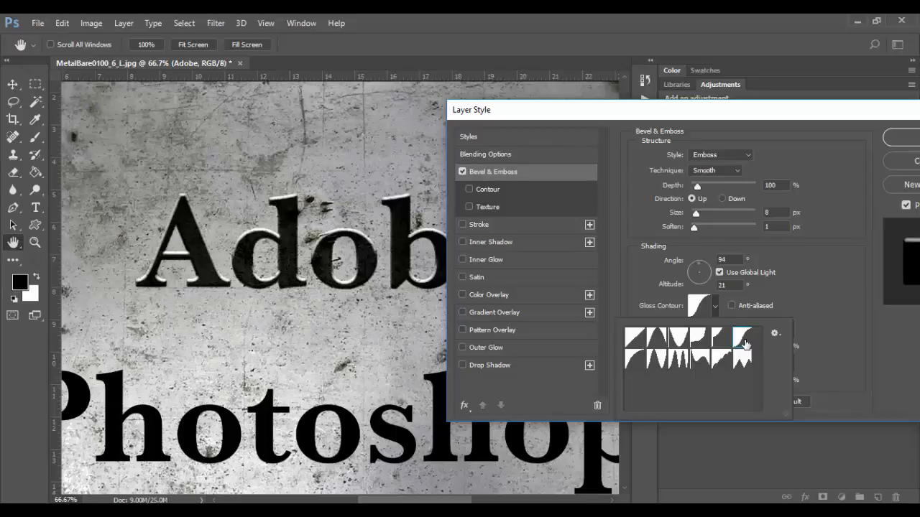
left_click(724, 365)
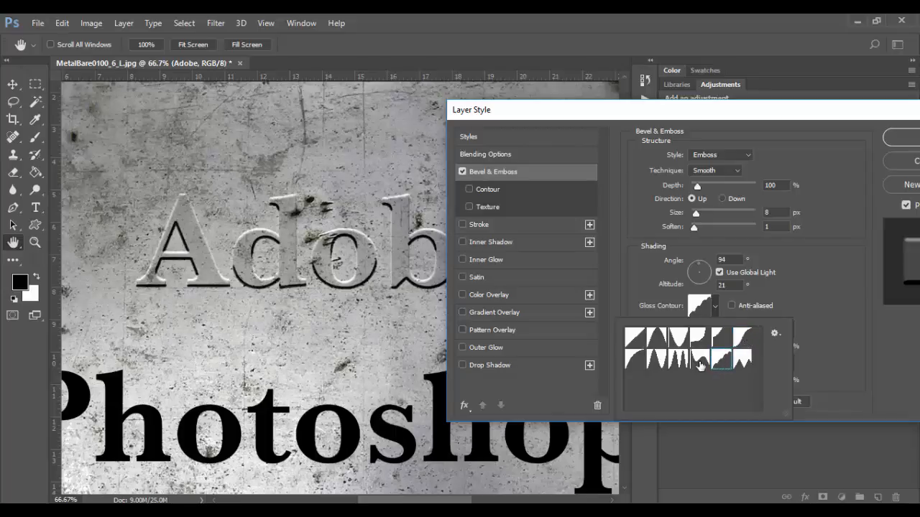
left_click(701, 366)
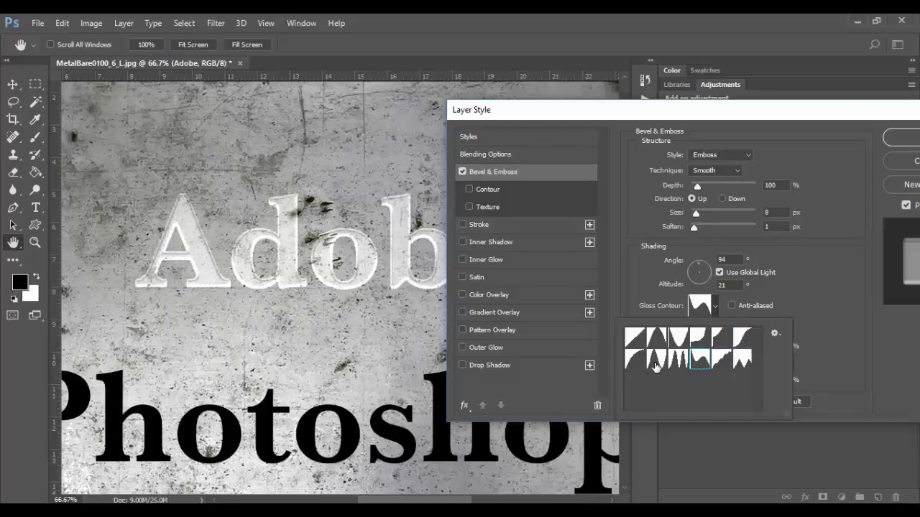
left_click(683, 364)
left_click(657, 366)
left_click(637, 365)
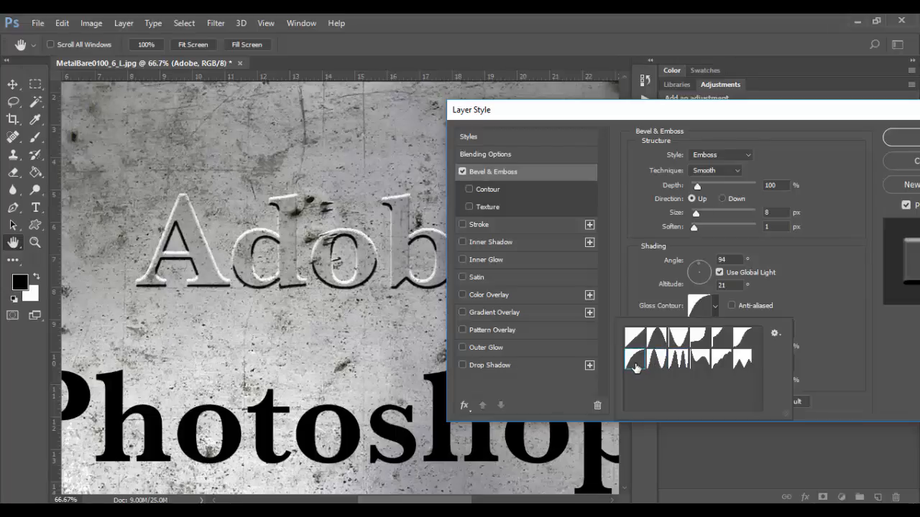
left_click(733, 369)
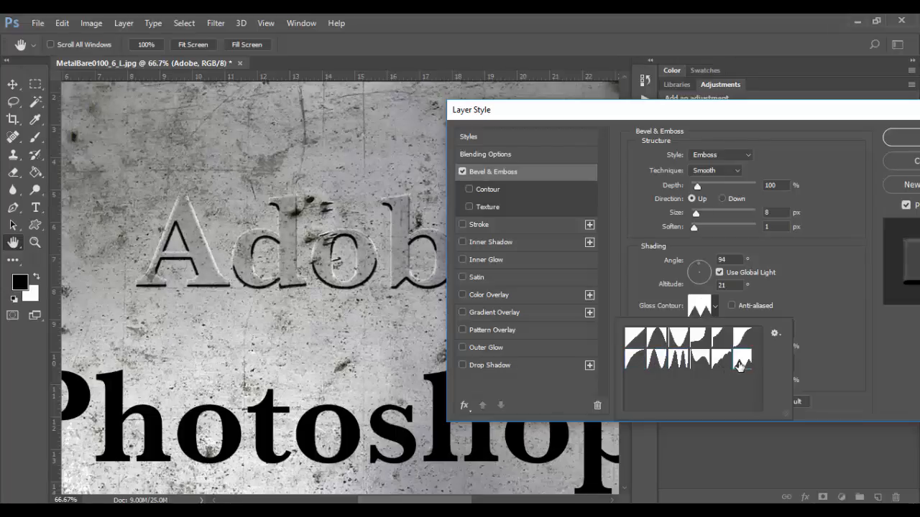
left_click(724, 364)
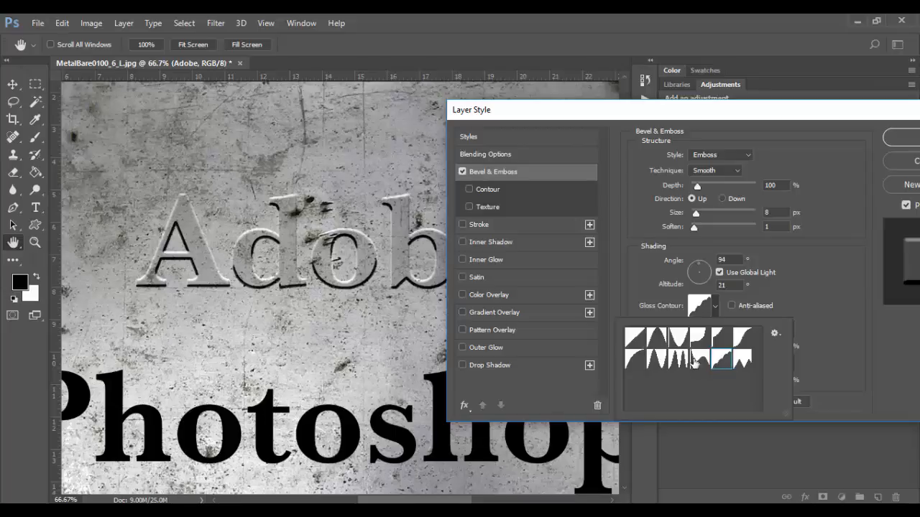
left_click(635, 339)
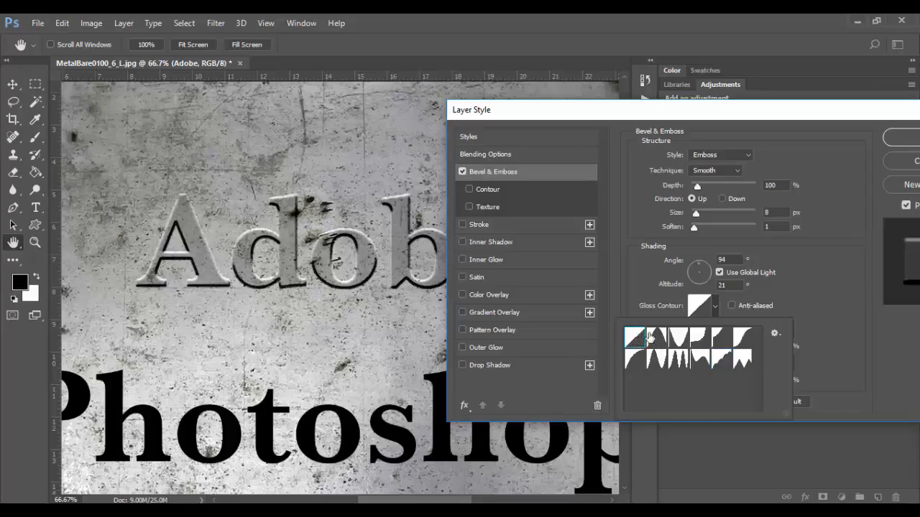
- Customise the gloss contour of the Adobe text's emboss with curve points at input 92 / output 87 and input 21 / output 21
left_click(701, 305)
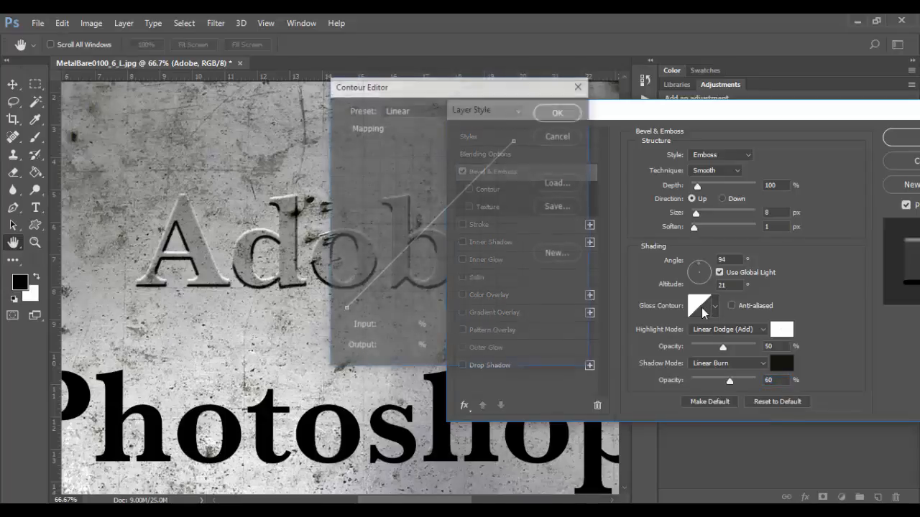
left_click_drag(458, 97, 593, 97)
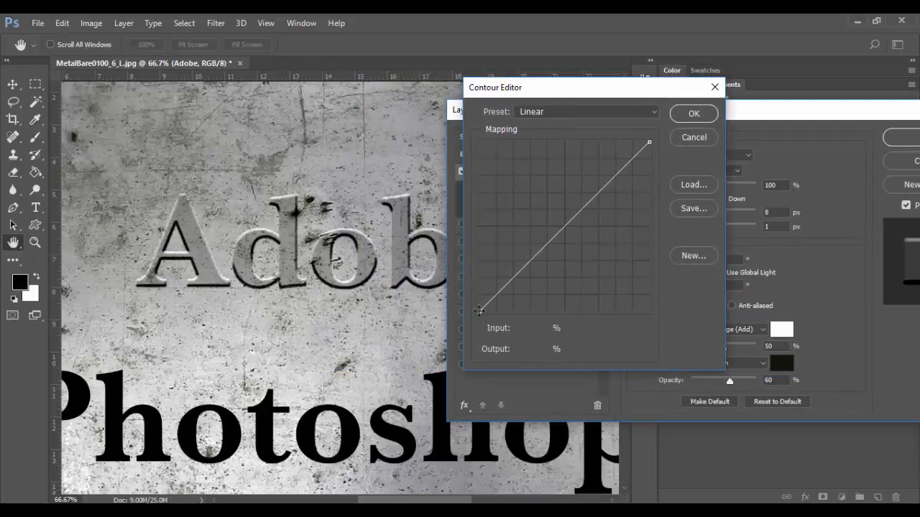
mouse_move(479, 311)
left_mouse_down()
mouse_move(517, 310)
mouse_move(480, 311)
left_mouse_up()
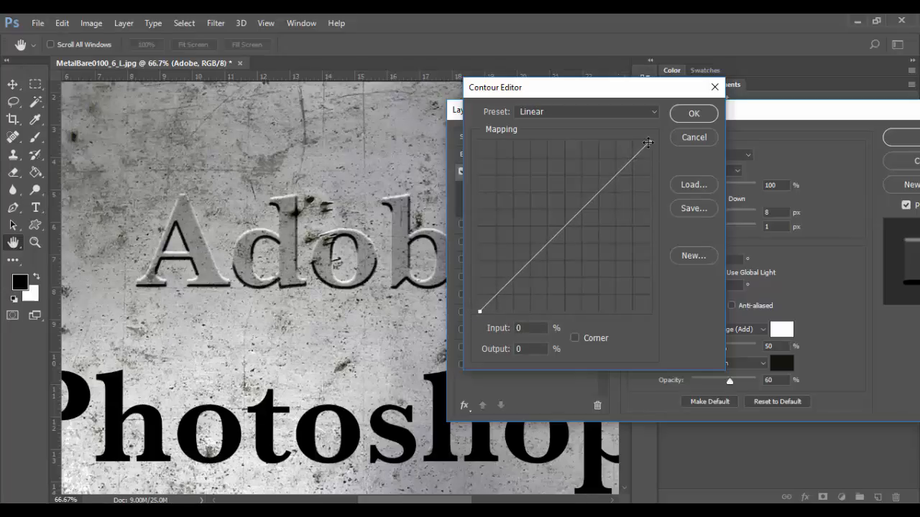
left_click_drag(649, 141, 635, 164)
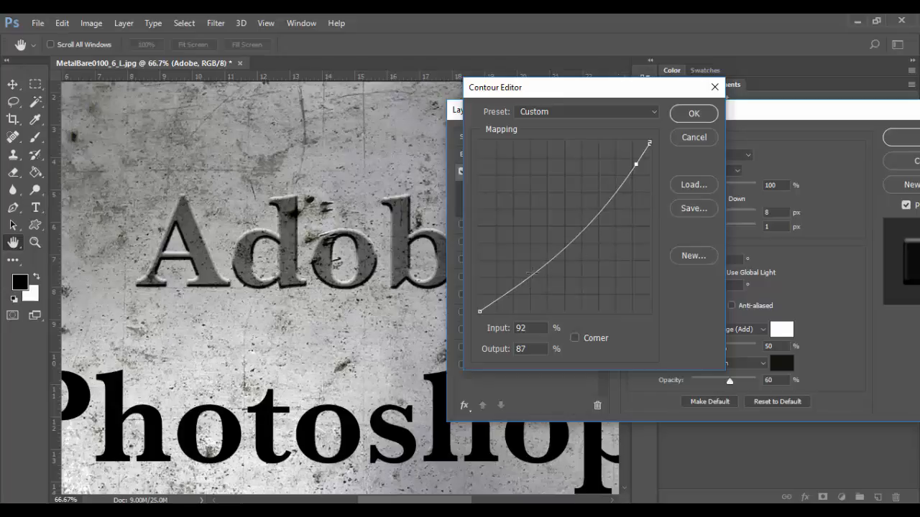
mouse_move(528, 279)
left_mouse_down()
mouse_move(528, 259)
mouse_move(523, 272)
mouse_move(518, 265)
mouse_move(517, 290)
mouse_move(515, 276)
left_mouse_up()
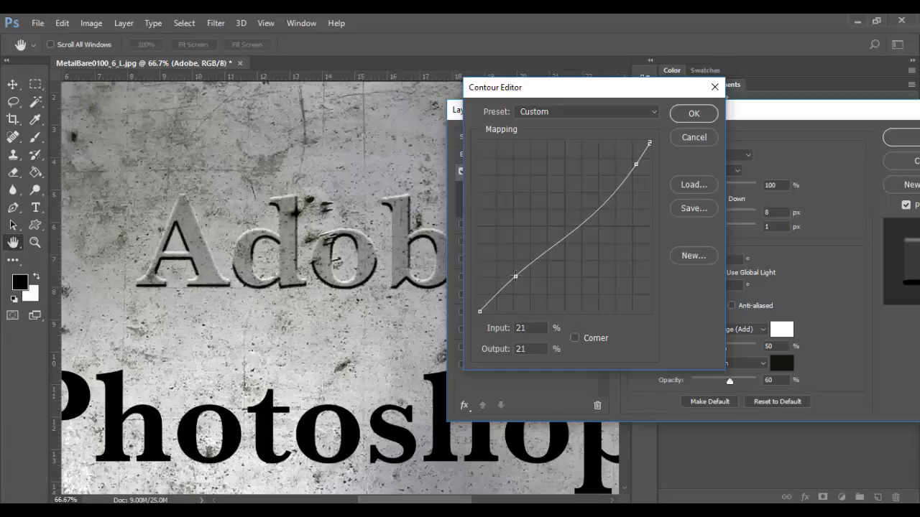
left_click(693, 114)
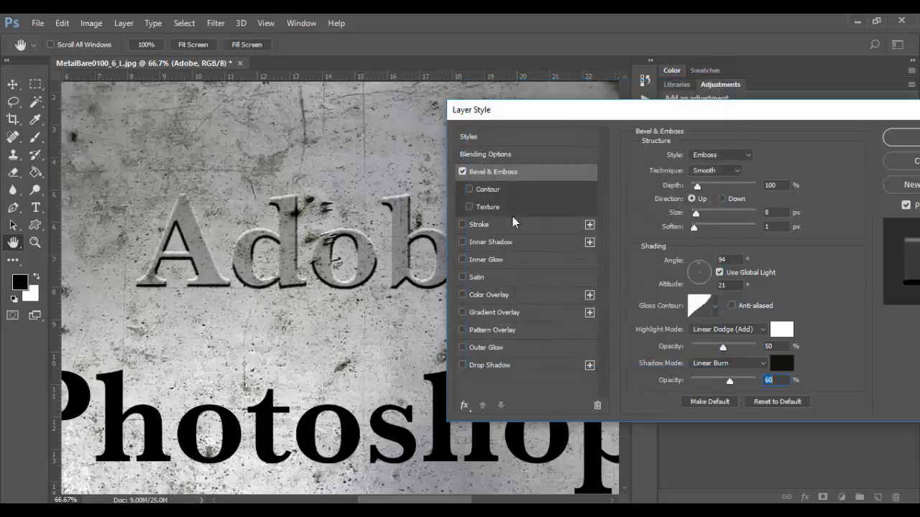
- Compare presets for the emboss Contour option on the Adobe text, keep the S-shaped one, and try the Texture option before disabling it
left_click(505, 189)
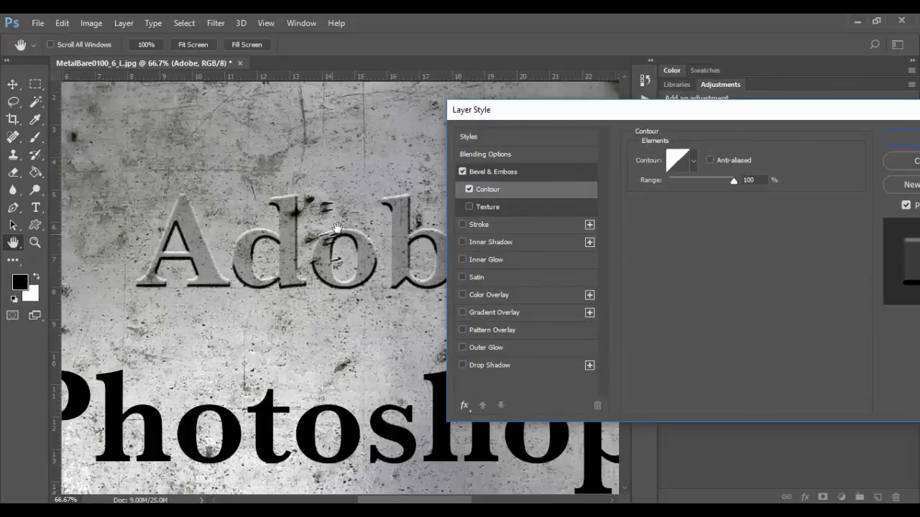
left_click(694, 162)
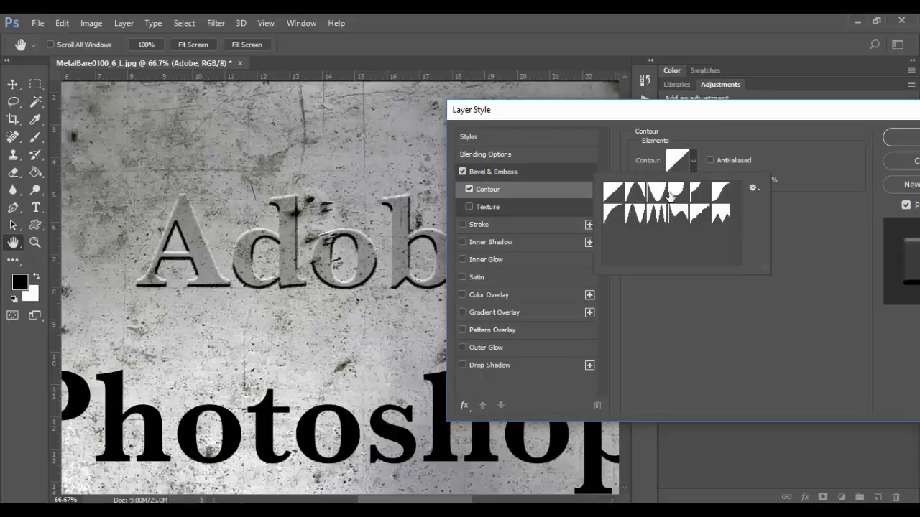
left_click(634, 192)
left_click(656, 193)
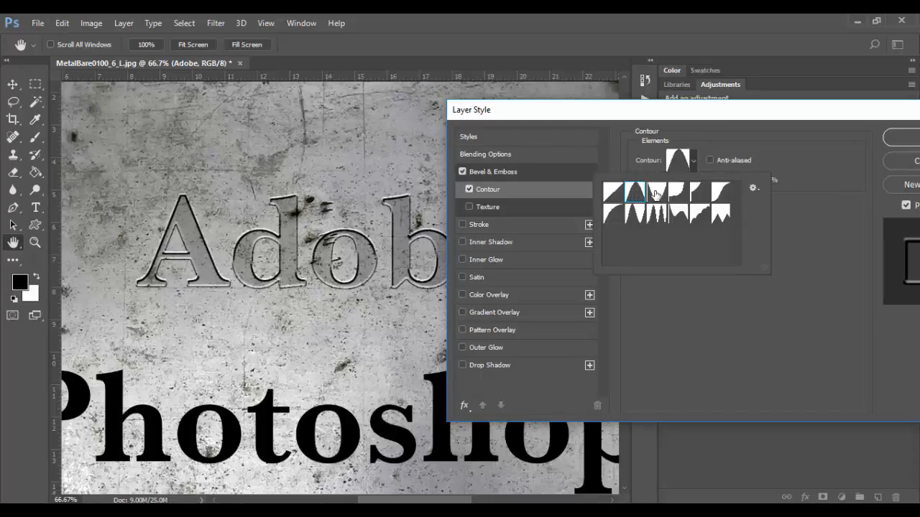
left_click(679, 193)
left_click(696, 193)
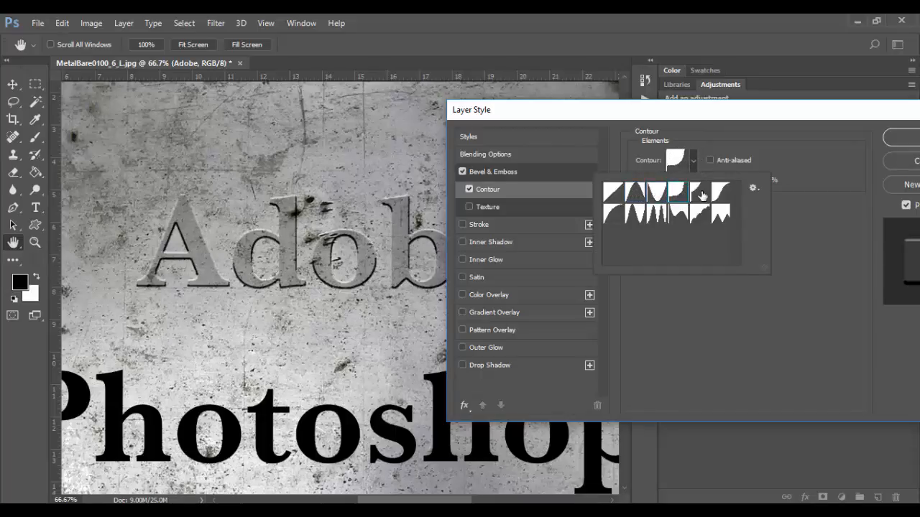
left_click(721, 194)
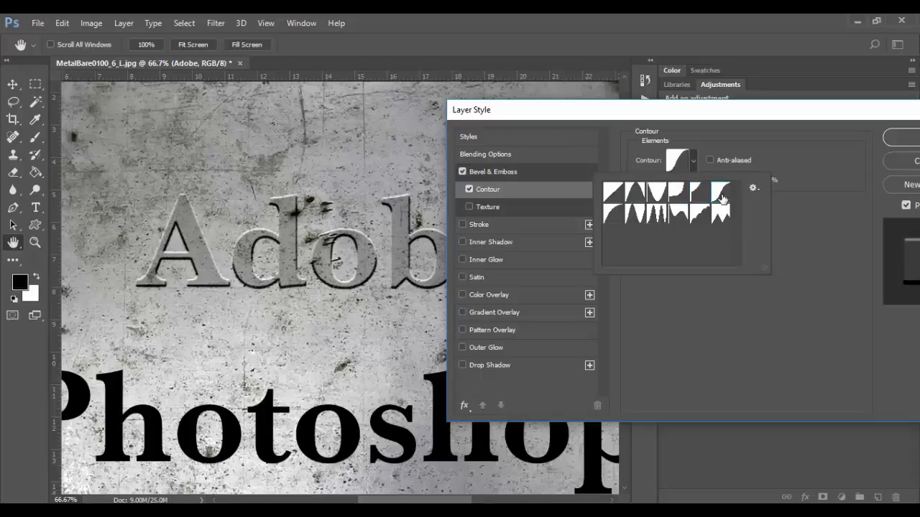
left_click(611, 194)
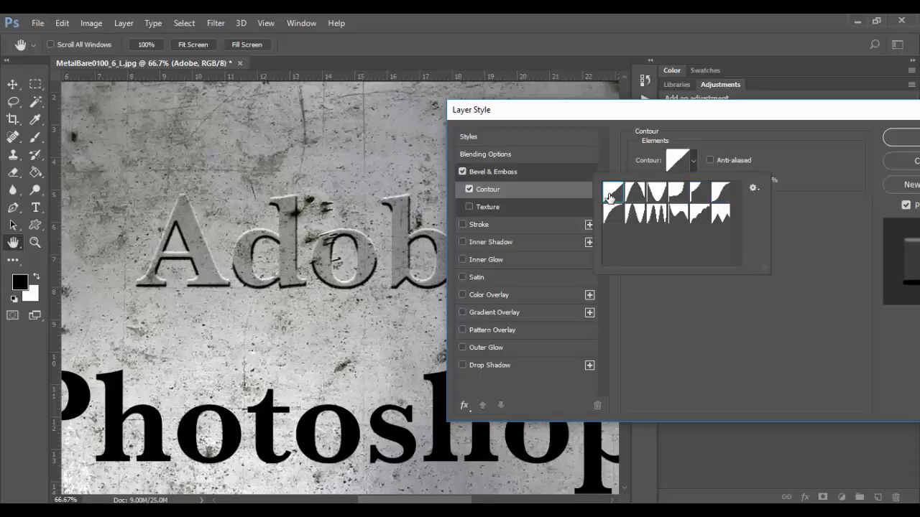
left_click(727, 188)
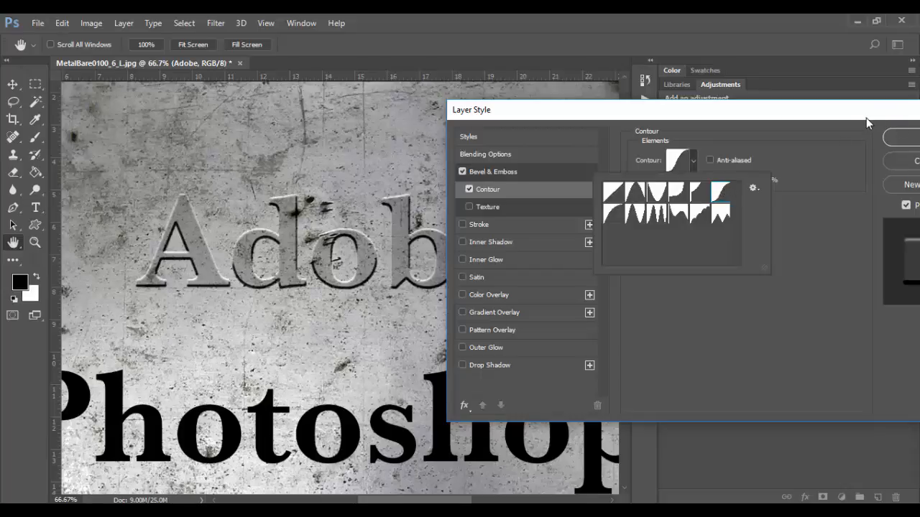
left_click_drag(866, 119, 857, 118)
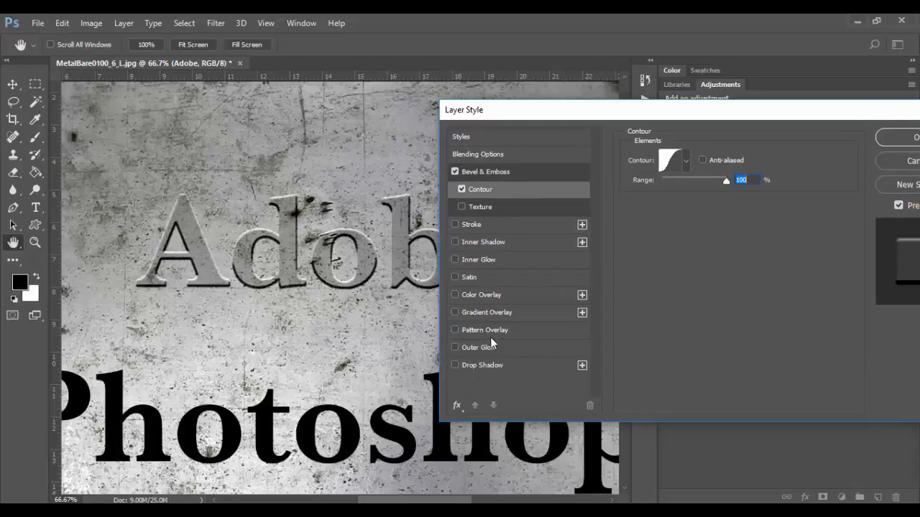
left_click(494, 207)
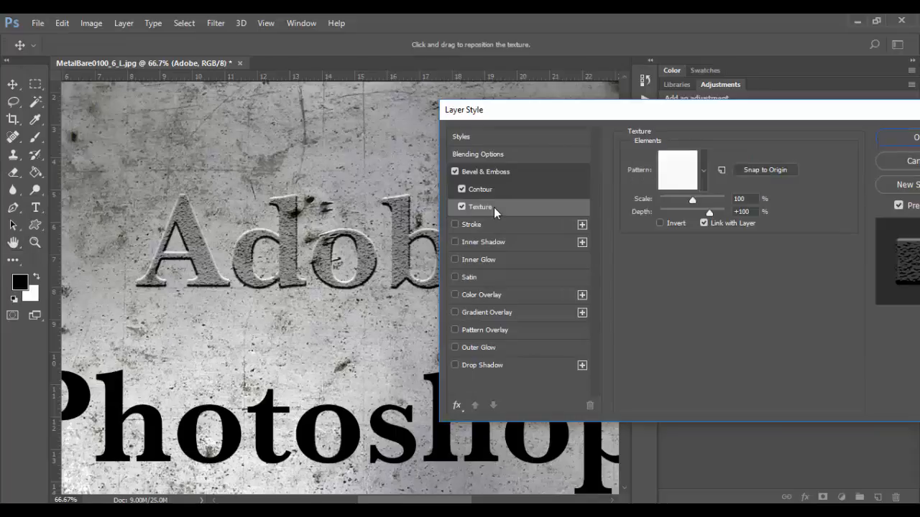
left_click(459, 207)
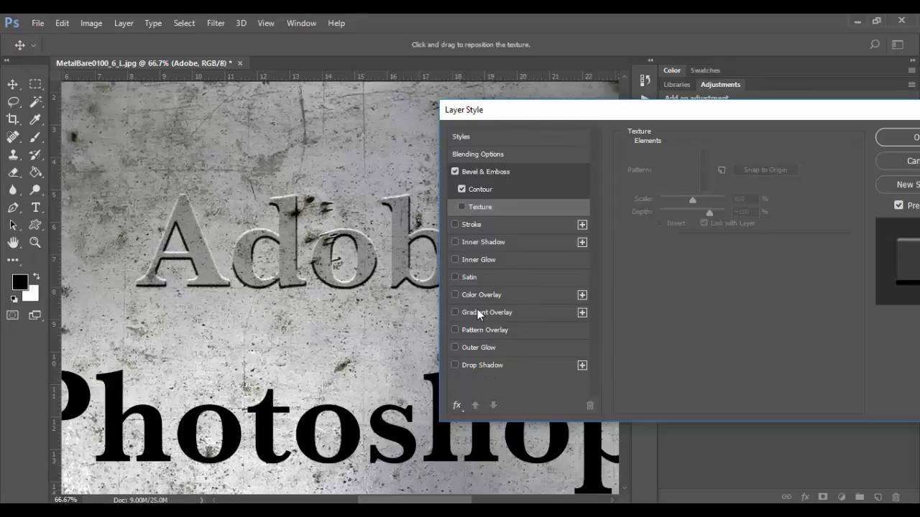
- Add a drop shadow to the Adobe text, reset to defaults, with 54% opacity, 12 px distance, 17% spread and 7 px size
left_click(486, 367)
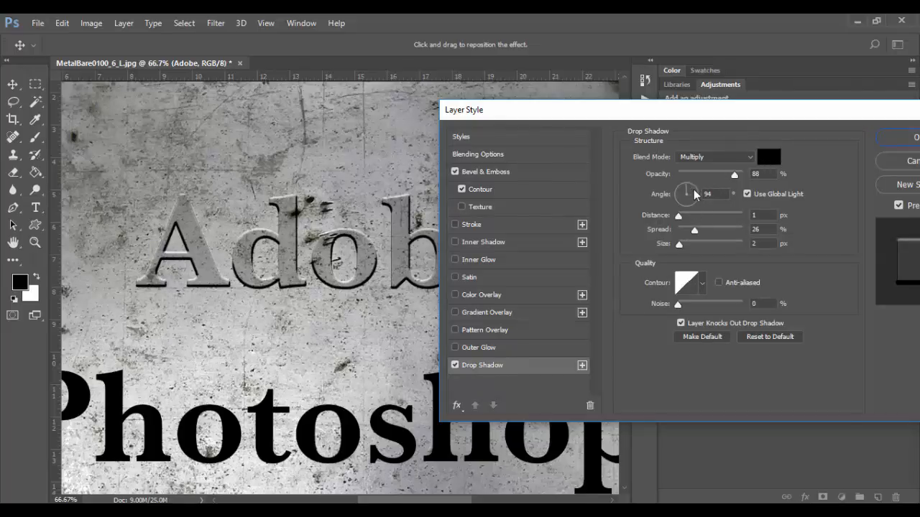
left_click(779, 337)
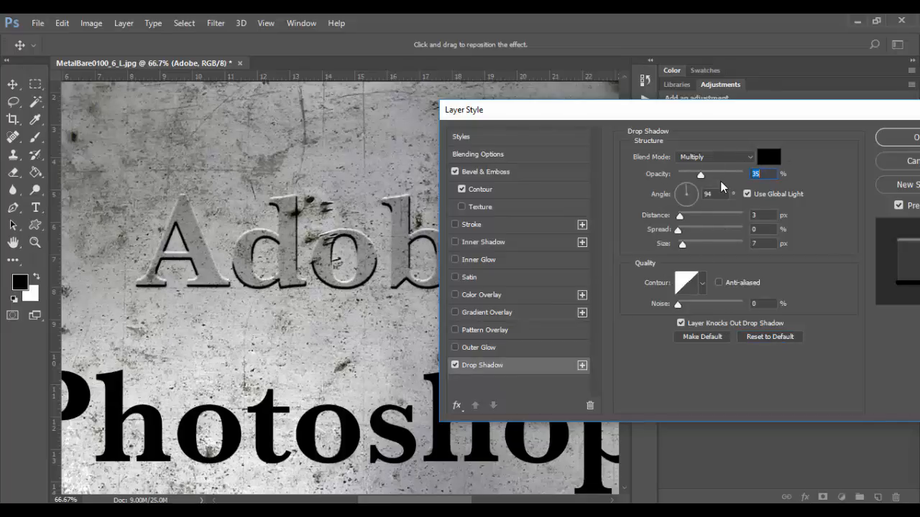
left_click_drag(701, 176, 714, 179)
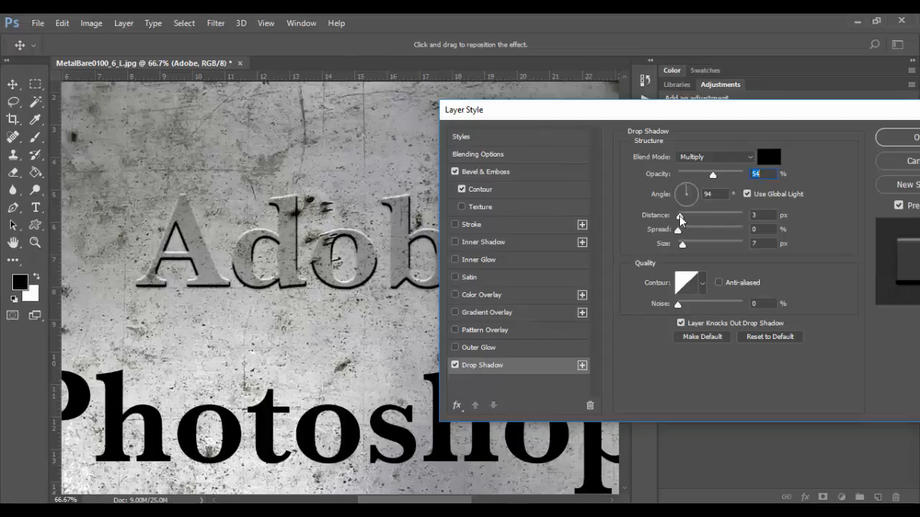
left_click_drag(680, 219, 689, 231)
mouse_move(683, 247)
left_mouse_down()
mouse_move(691, 247)
mouse_move(683, 247)
left_mouse_up()
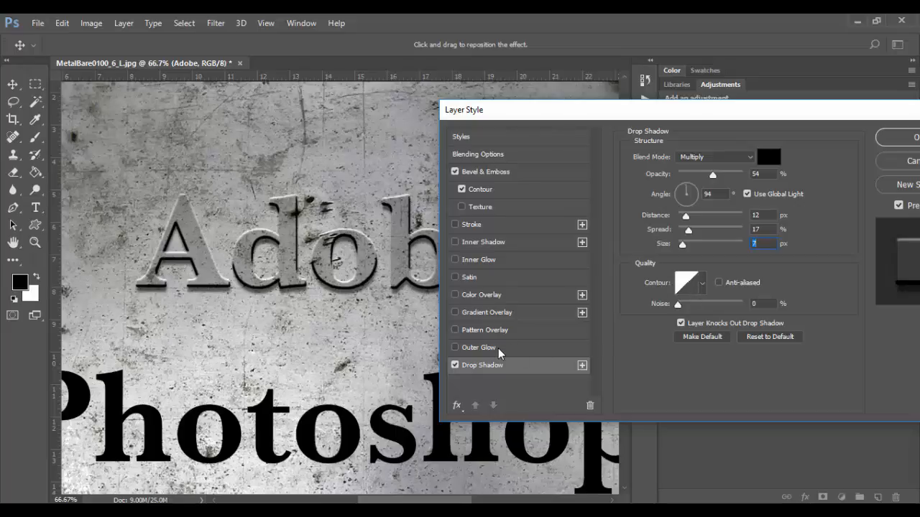
- Add a default colour overlay to the Adobe text and sample the brownish colour 504d3a from a dark spot of the metal texture
left_click(489, 294)
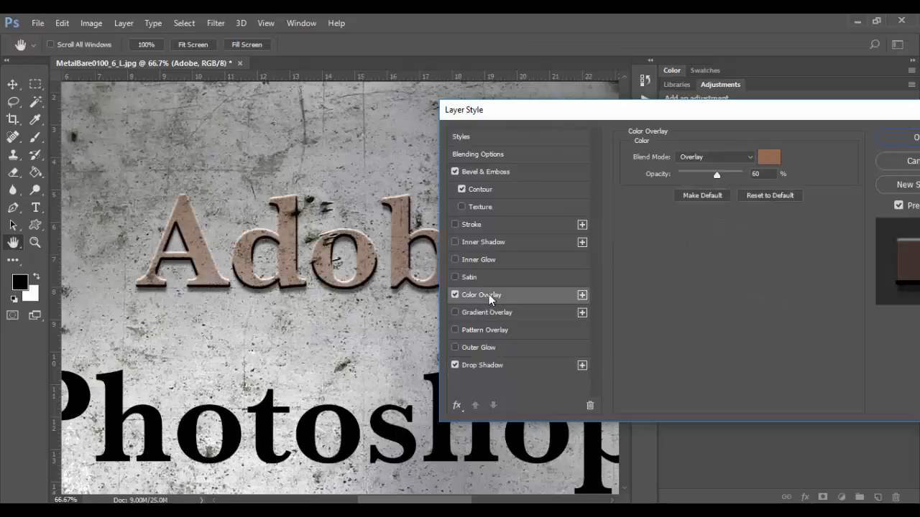
left_click(774, 192)
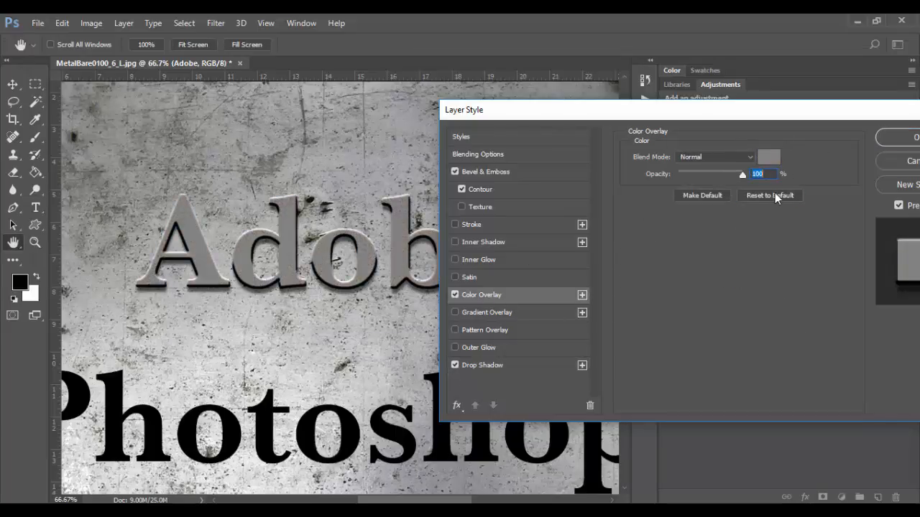
left_click(767, 156)
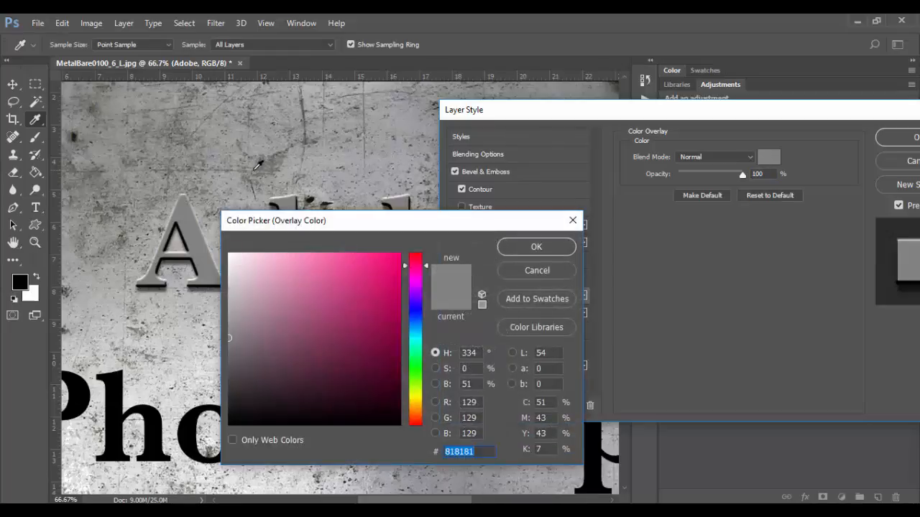
left_click(100, 188)
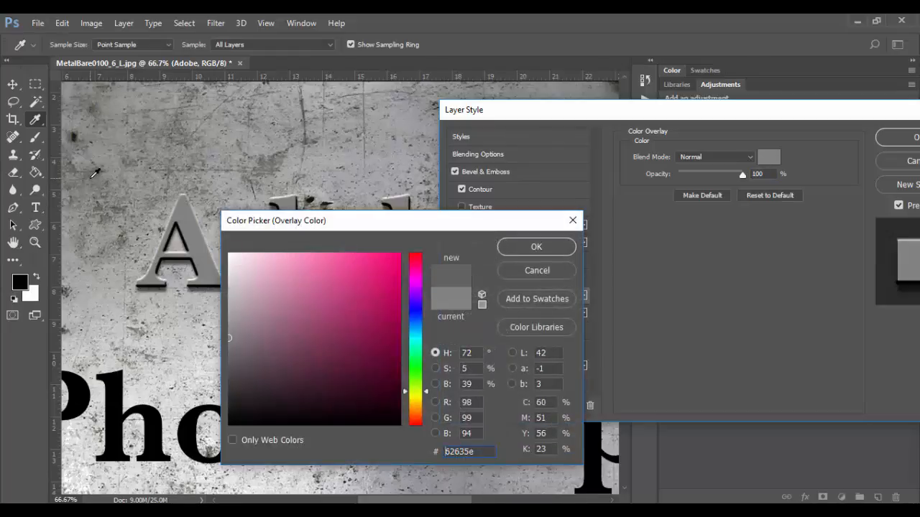
left_click(90, 174)
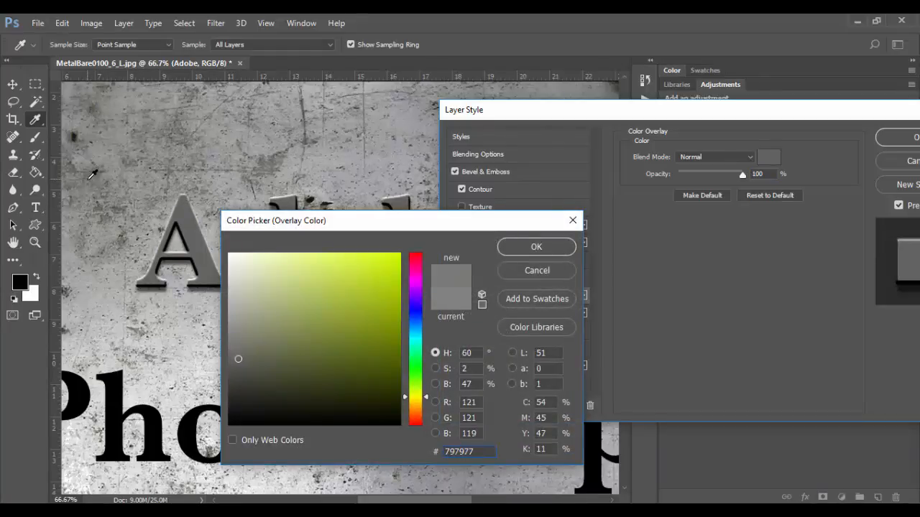
left_click(72, 149)
left_click(72, 136)
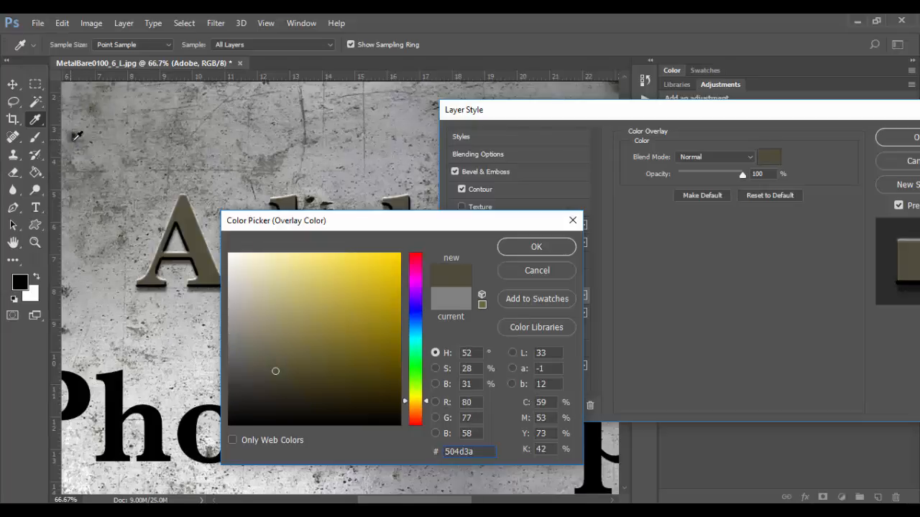
left_click(529, 246)
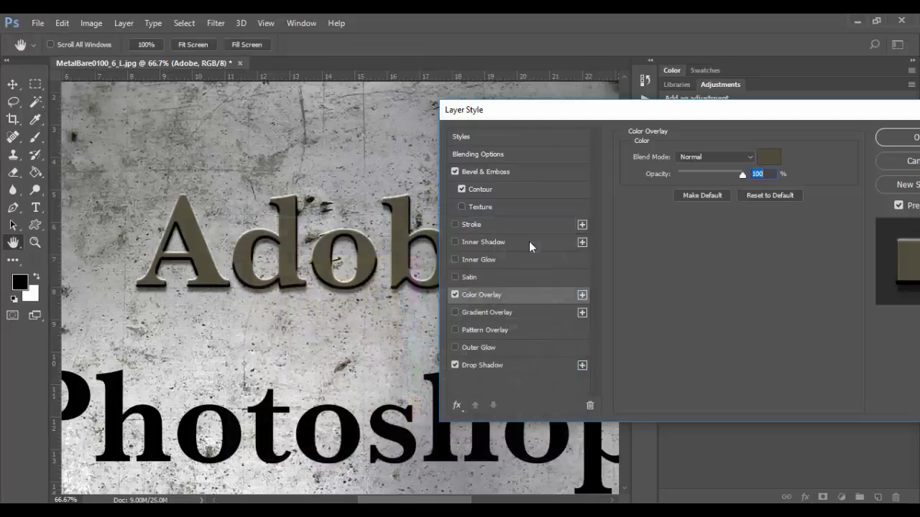
- Set the colour overlay's blend mode to Overlay and uncover more of the Adobe lettering
left_click(735, 154)
left_click(714, 292)
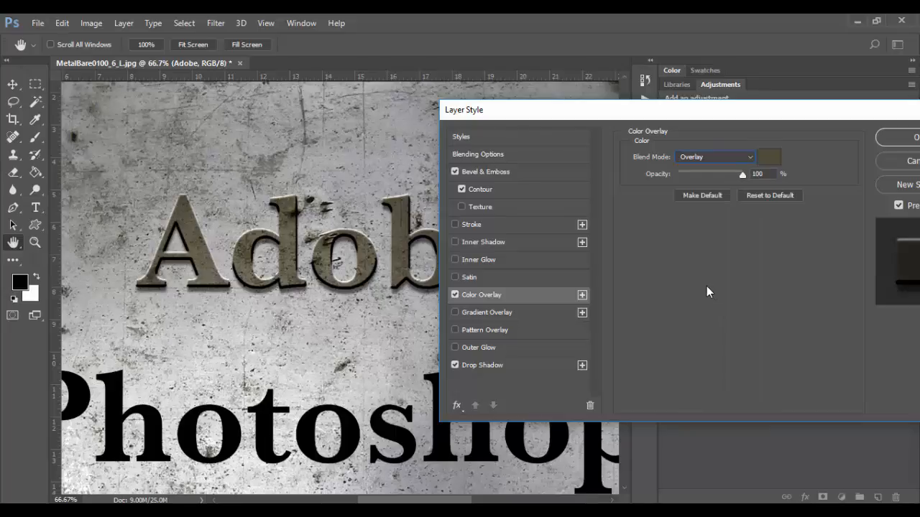
left_click_drag(593, 113, 632, 125)
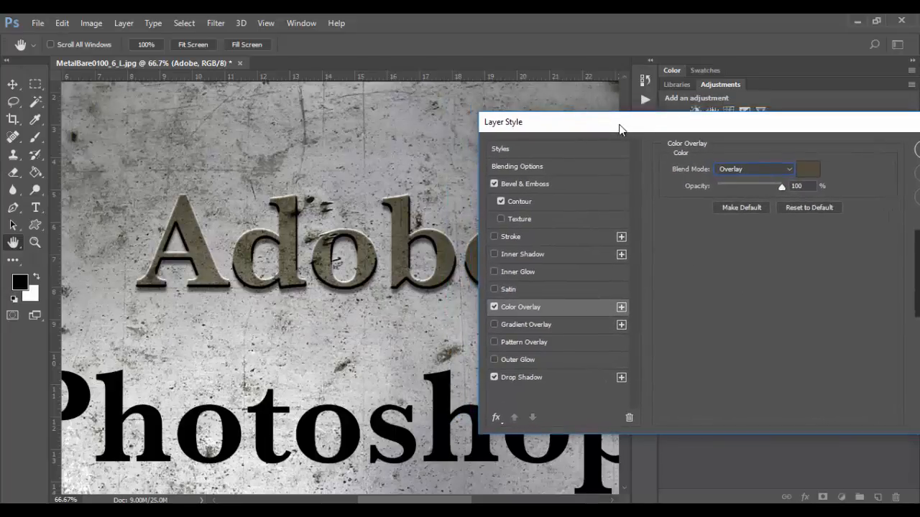
- Change the emboss shadow mode to Overlay at 81% opacity and raise the highlight opacity to 97%
left_click(544, 185)
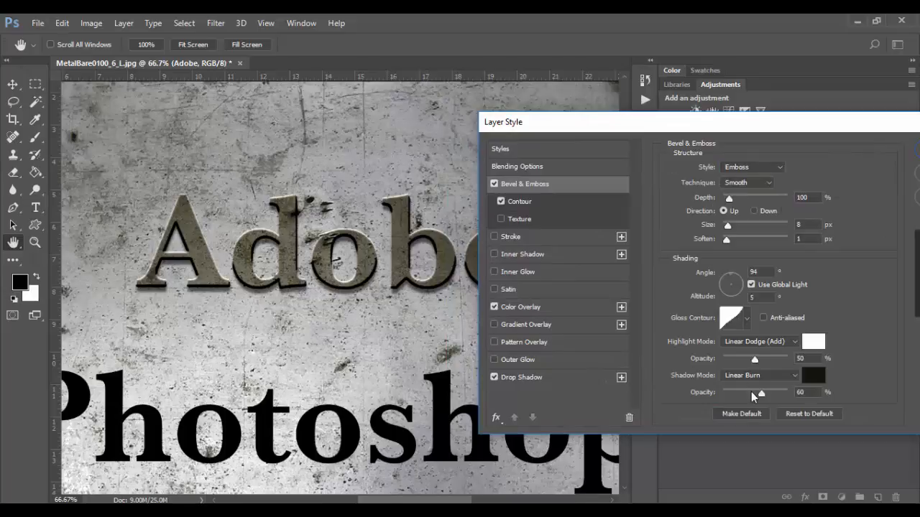
mouse_move(764, 395)
left_mouse_down()
mouse_move(736, 397)
mouse_move(757, 394)
left_mouse_up()
left_click(758, 376)
left_click(756, 235)
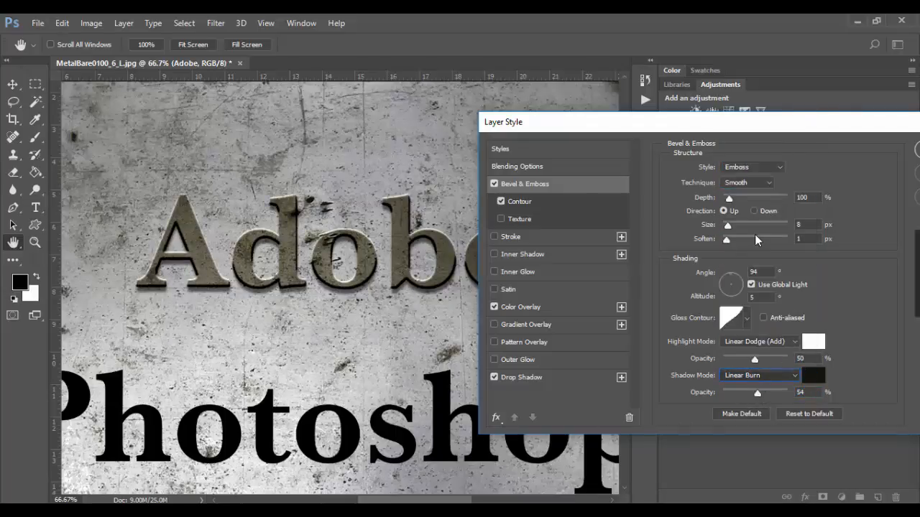
mouse_move(757, 393)
left_mouse_down()
mouse_move(784, 393)
mouse_move(773, 391)
left_mouse_up()
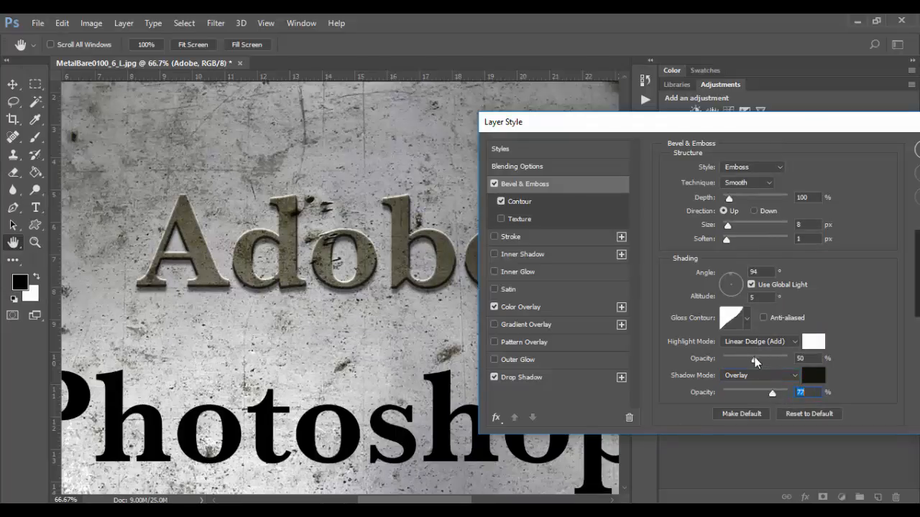
left_click_drag(755, 357, 775, 362)
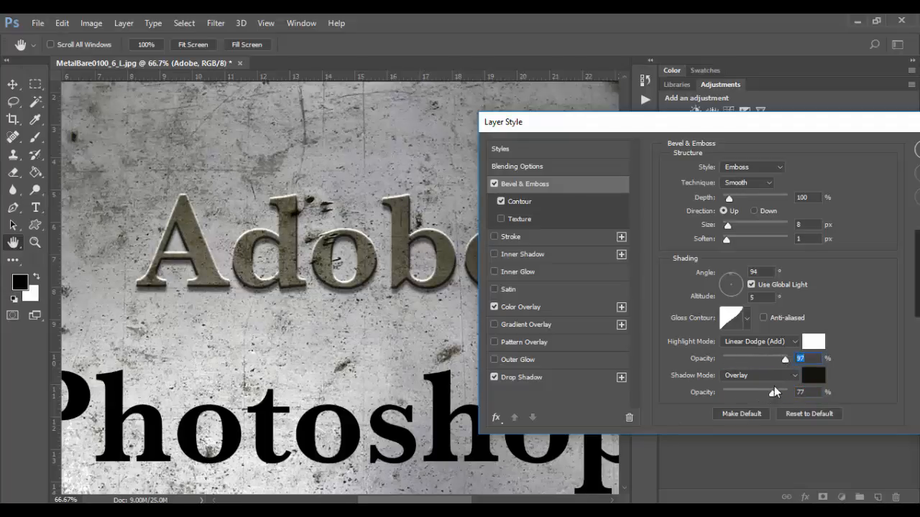
mouse_move(772, 394)
left_mouse_down()
mouse_move(785, 392)
mouse_move(760, 392)
mouse_move(776, 393)
left_mouse_up()
- Switch the Adobe text's colour overlay to the Color blend mode at 47% opacity and apply the layer style
left_click_drag(698, 125, 662, 124)
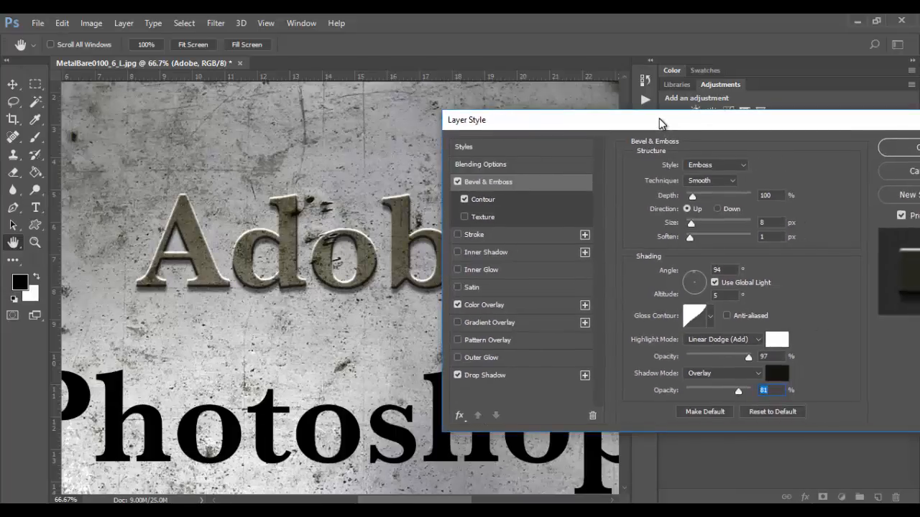
left_click(480, 308)
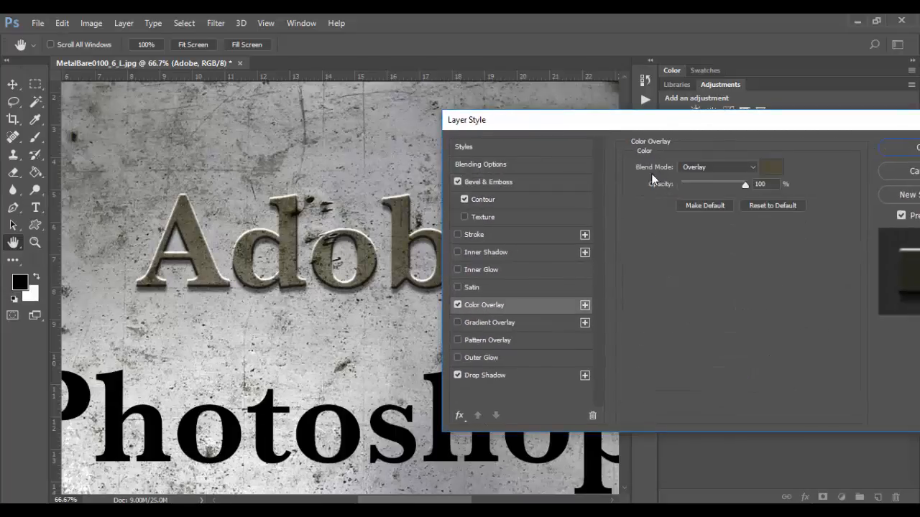
left_click(752, 167)
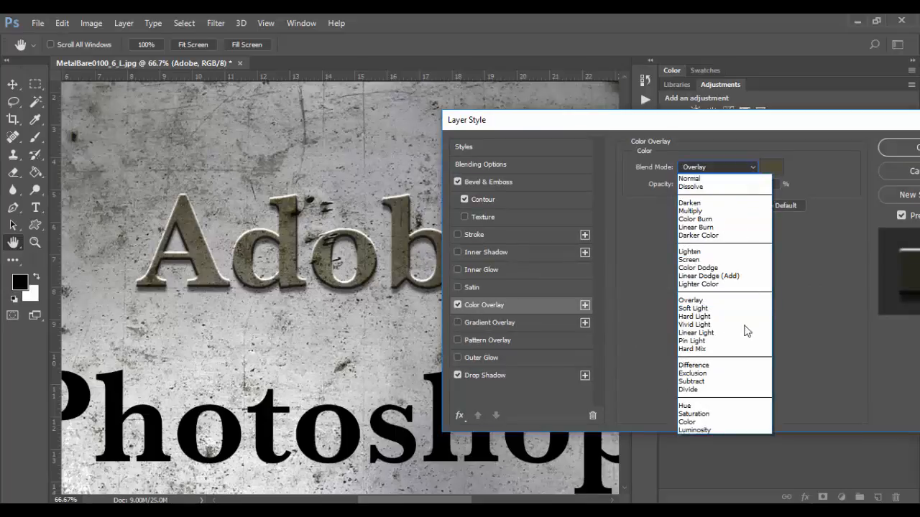
left_click(710, 423)
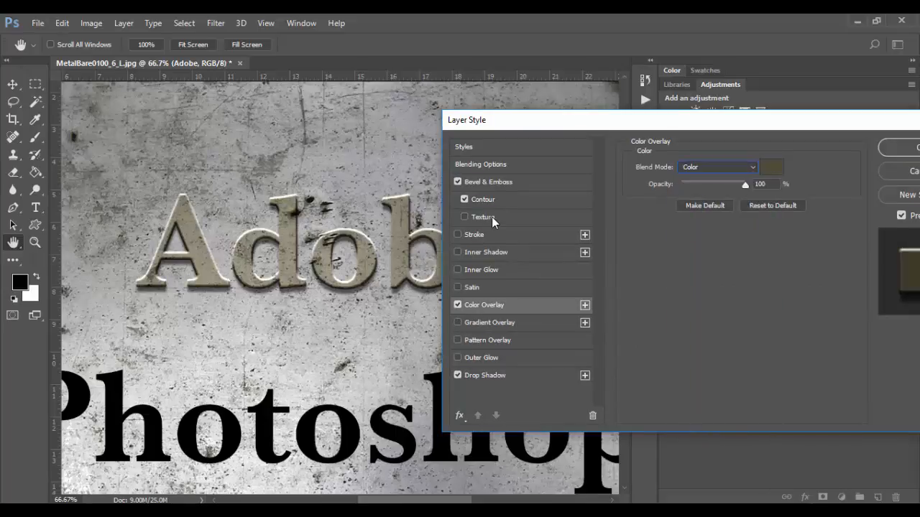
left_click_drag(659, 123, 560, 127)
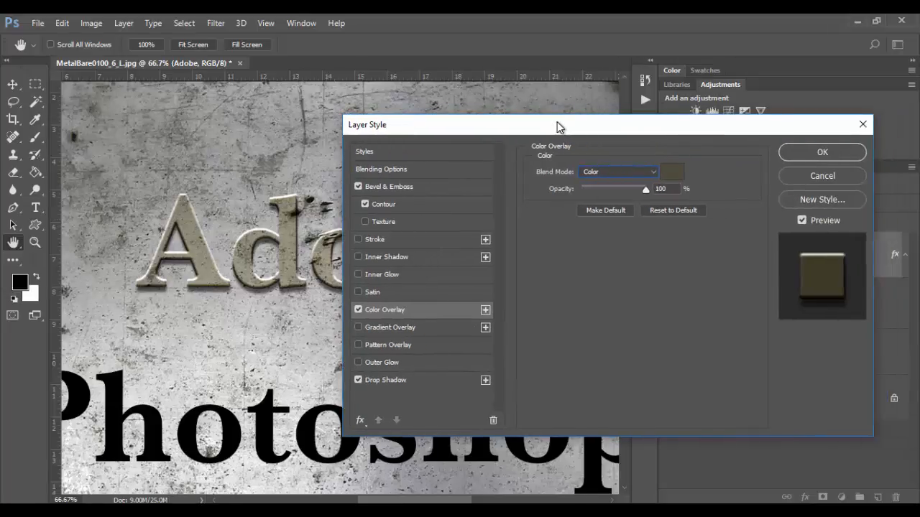
left_click_drag(645, 189, 611, 190)
left_click(821, 152)
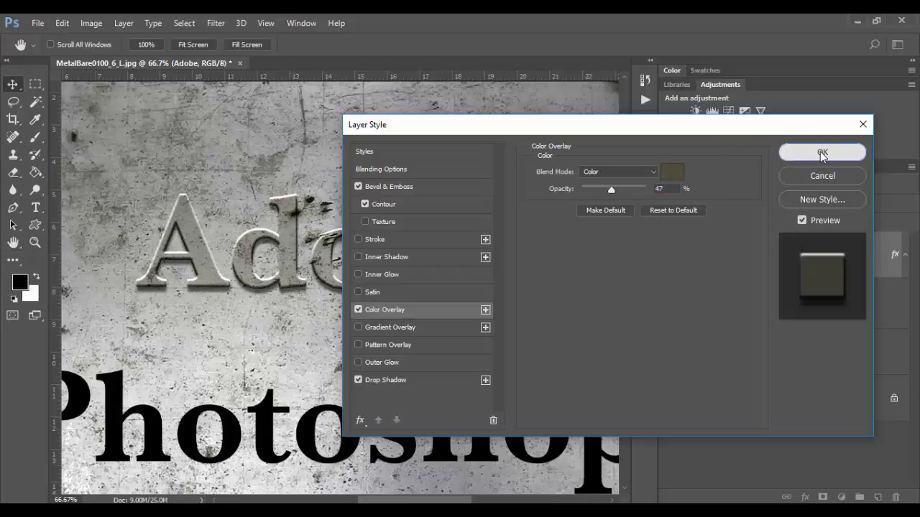
- Set the Adobe text's Bevel & Emboss lighting to a 72° angle and 21° altitude
key("z")
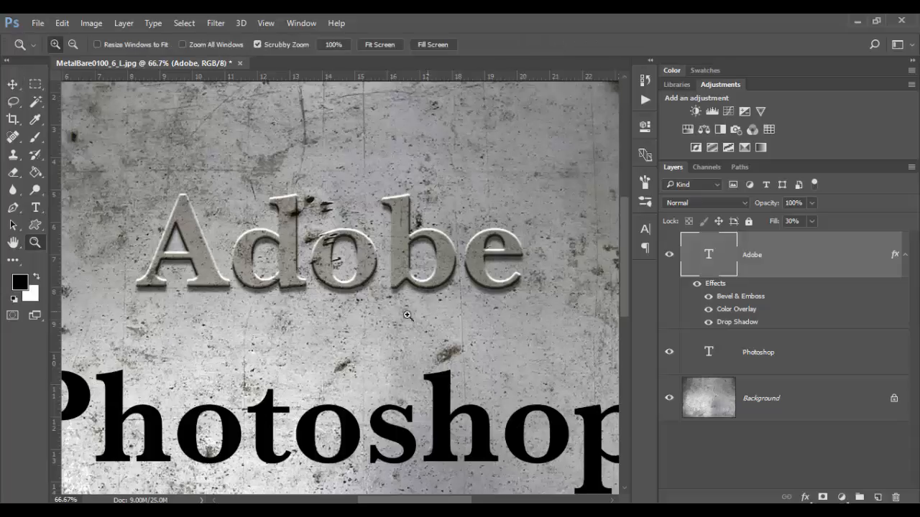
left_click(391, 324, "alt")
left_click_drag(393, 323, 390, 304)
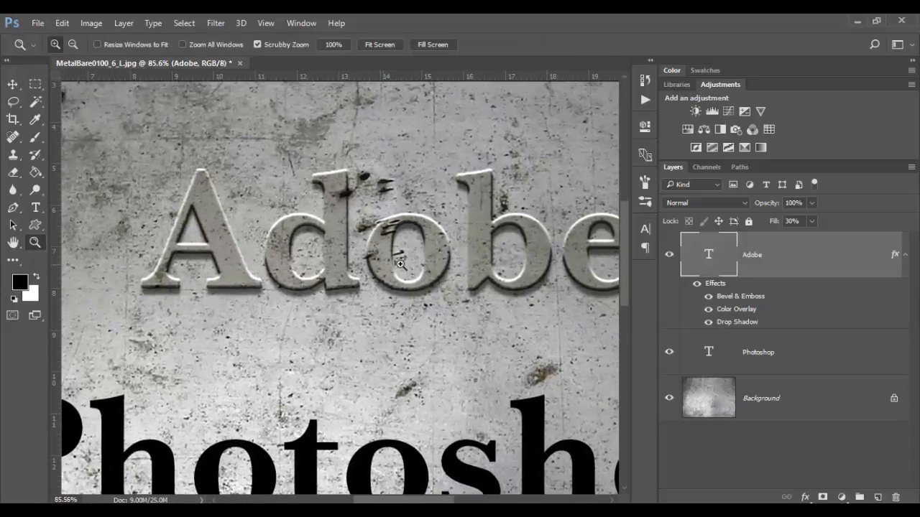
double_click(800, 257)
left_click(401, 184)
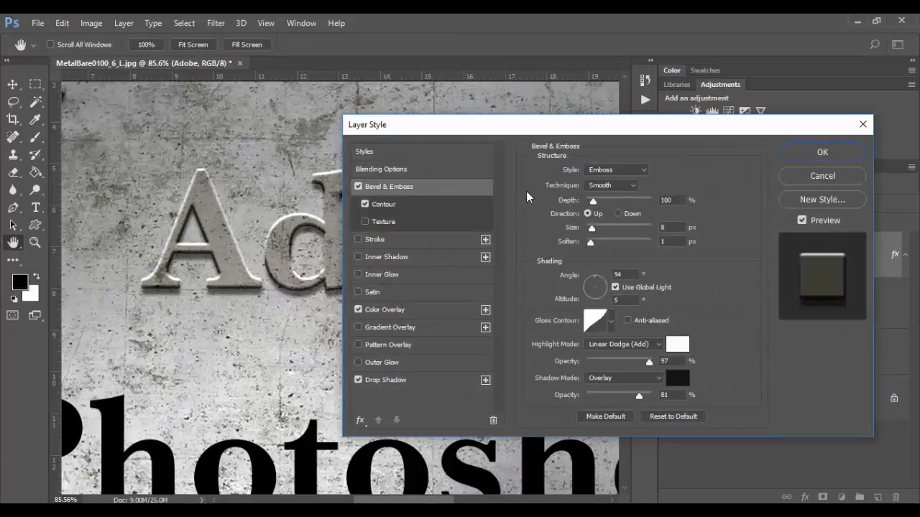
left_click_drag(601, 272, 600, 278)
left_click_drag(506, 131, 626, 122)
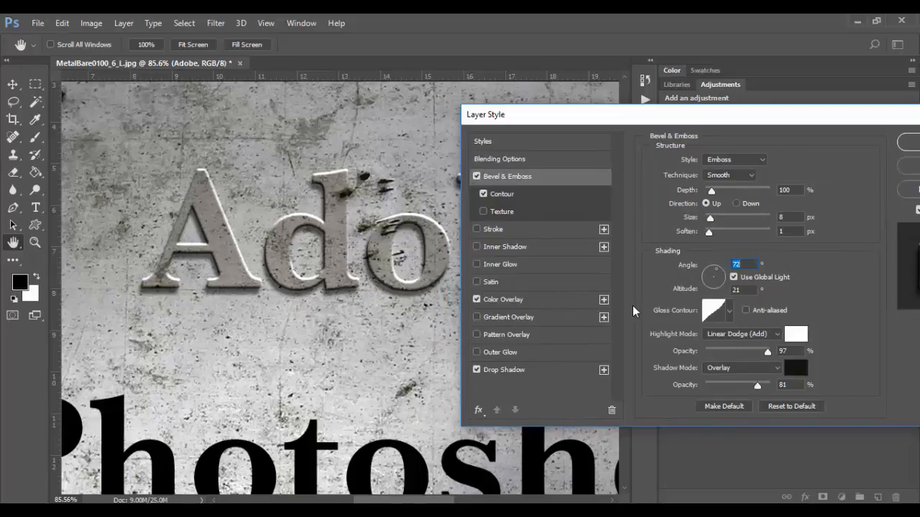
- Set the Adobe text's drop shadow to 15 px distance, 3% spread and 3 px size, and apply the layer style
left_click(507, 372)
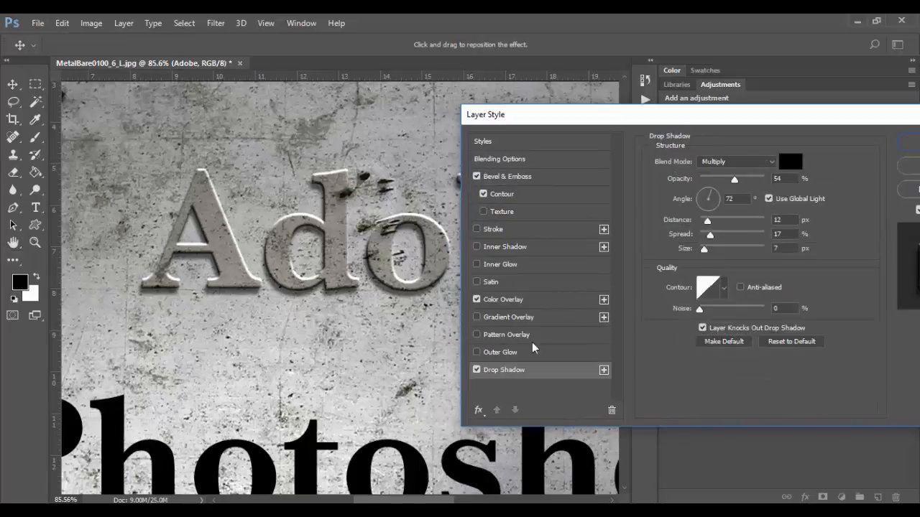
left_click_drag(707, 220, 709, 219)
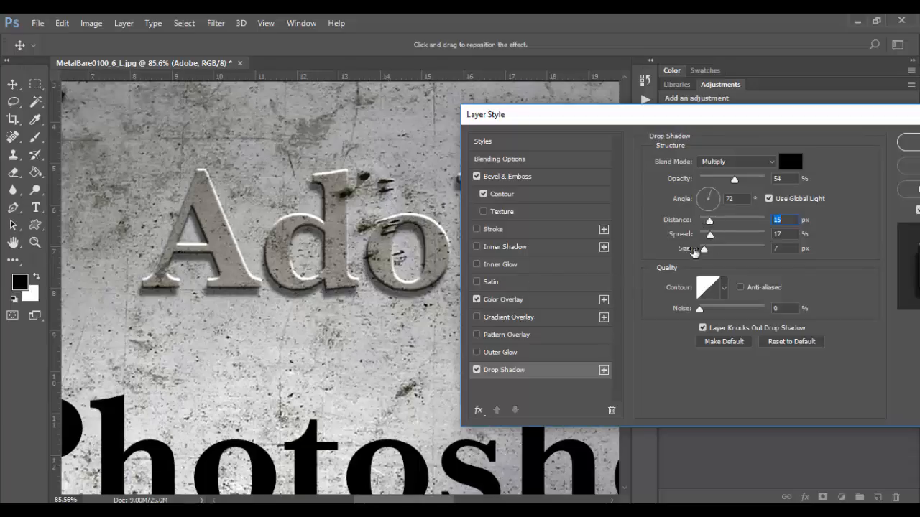
left_click_drag(709, 239, 694, 241)
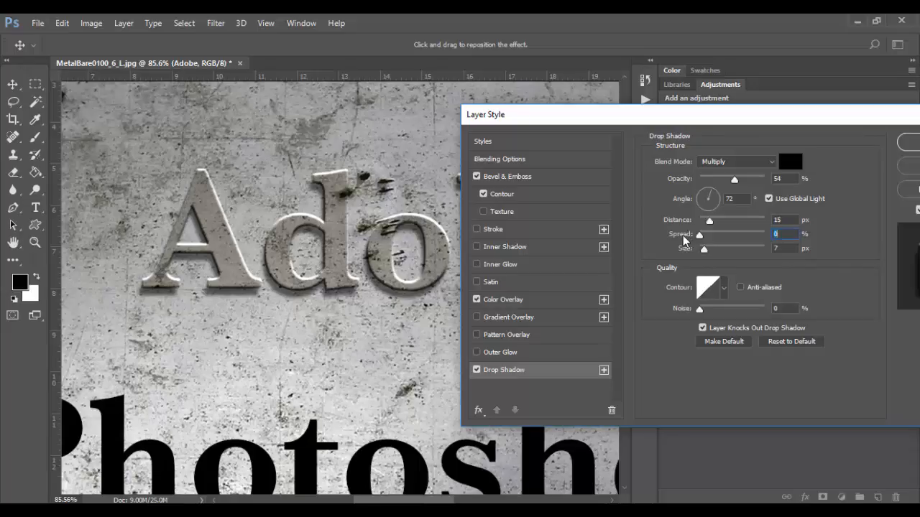
left_click(701, 237)
left_click_drag(705, 249, 703, 249)
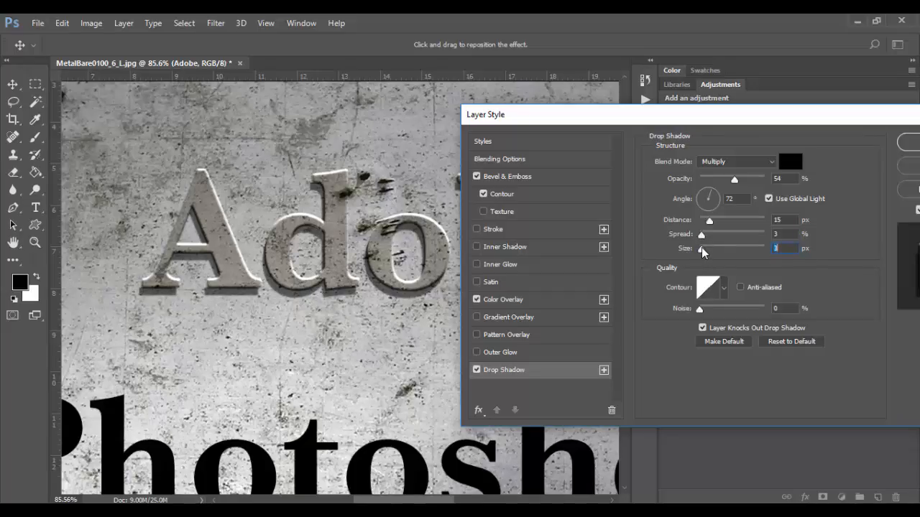
left_click_drag(738, 112, 633, 112)
left_click(815, 146)
key("z")
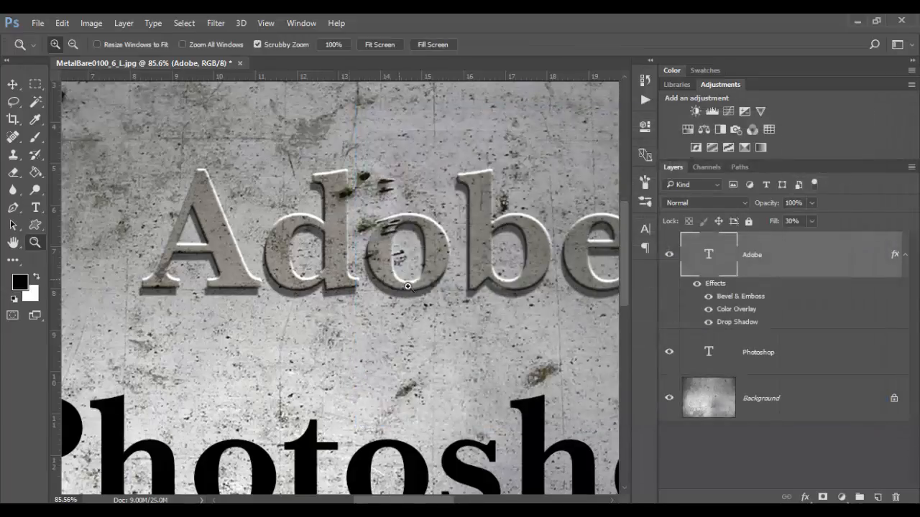
left_click_drag(481, 314, 380, 285)
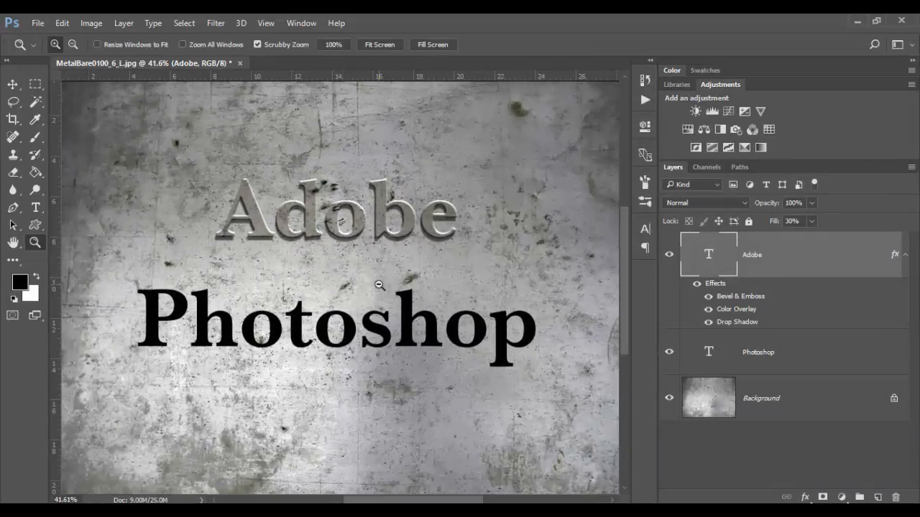